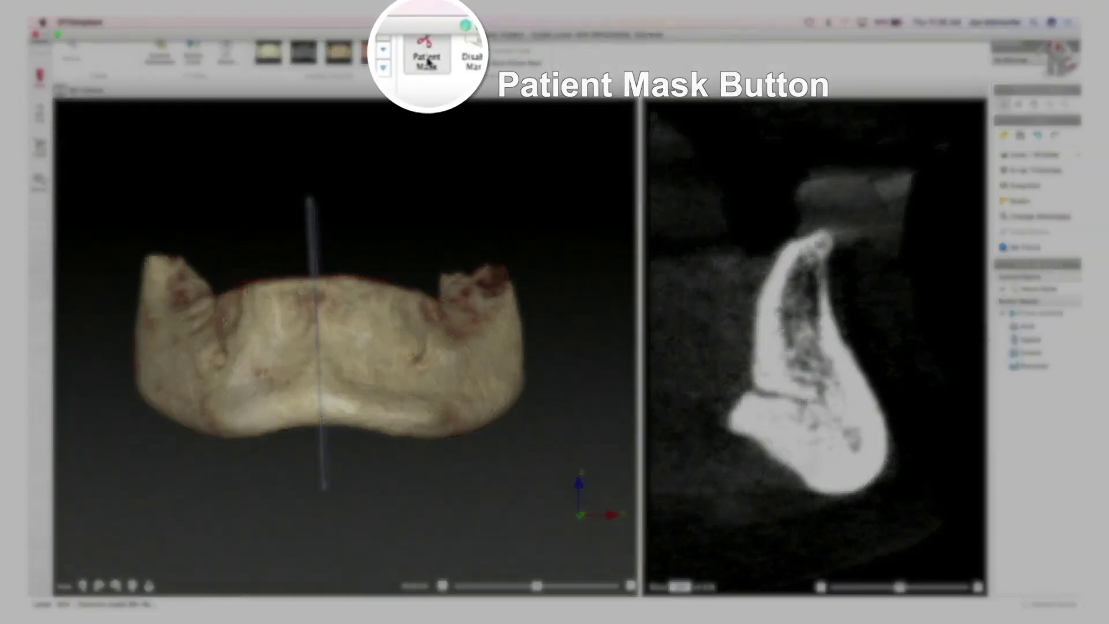
Cut the artifact above the anterior ridge crest from the patient mask and keep only the largest part of the bone model.
click(427, 52)
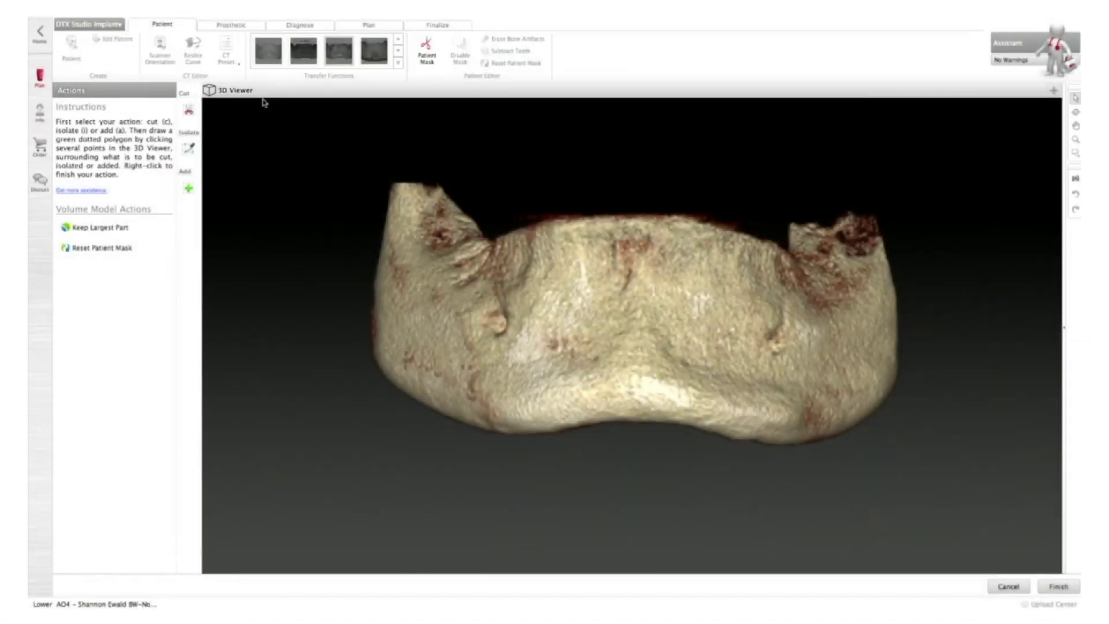
click(191, 111)
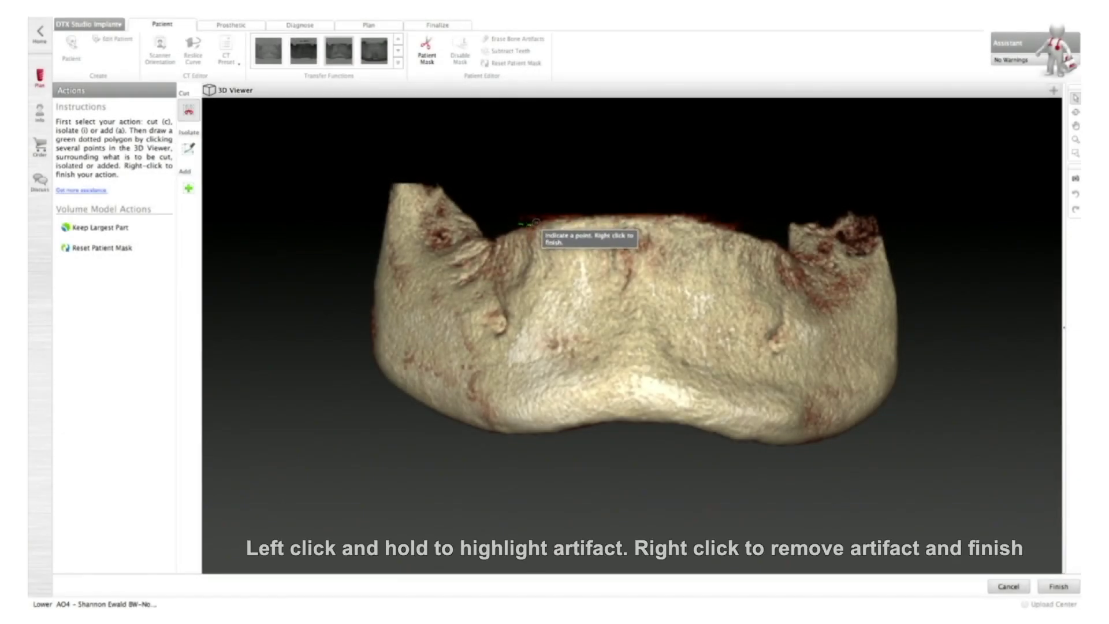
click(514, 222)
mouse_move(581, 206)
mouse_down()
mouse_move(598, 196)
mouse_move(503, 191)
mouse_up()
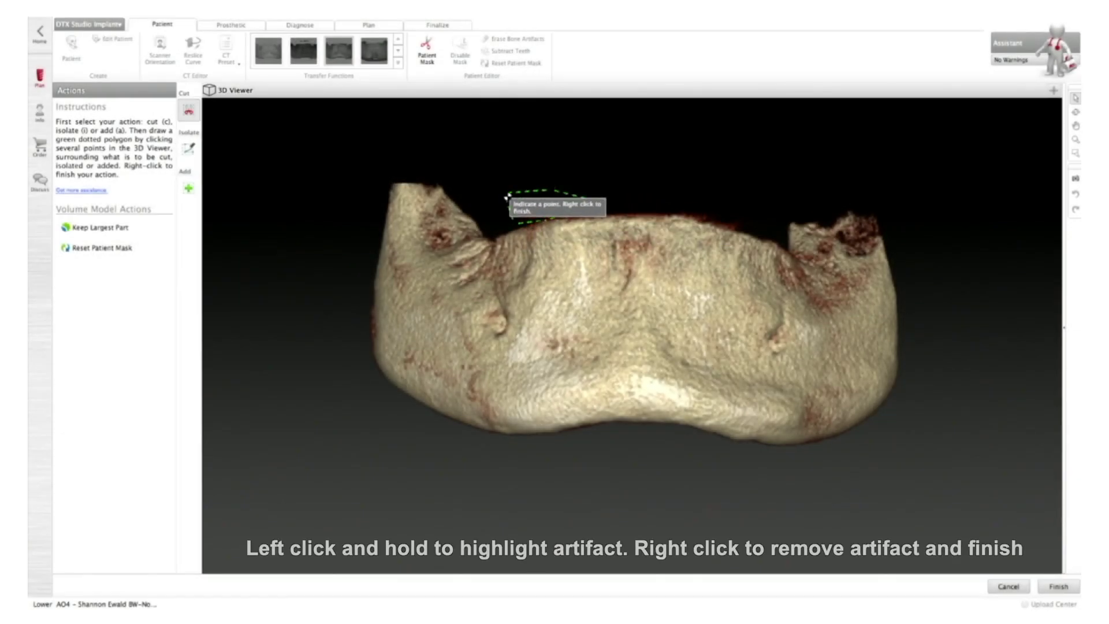
right_click(504, 193)
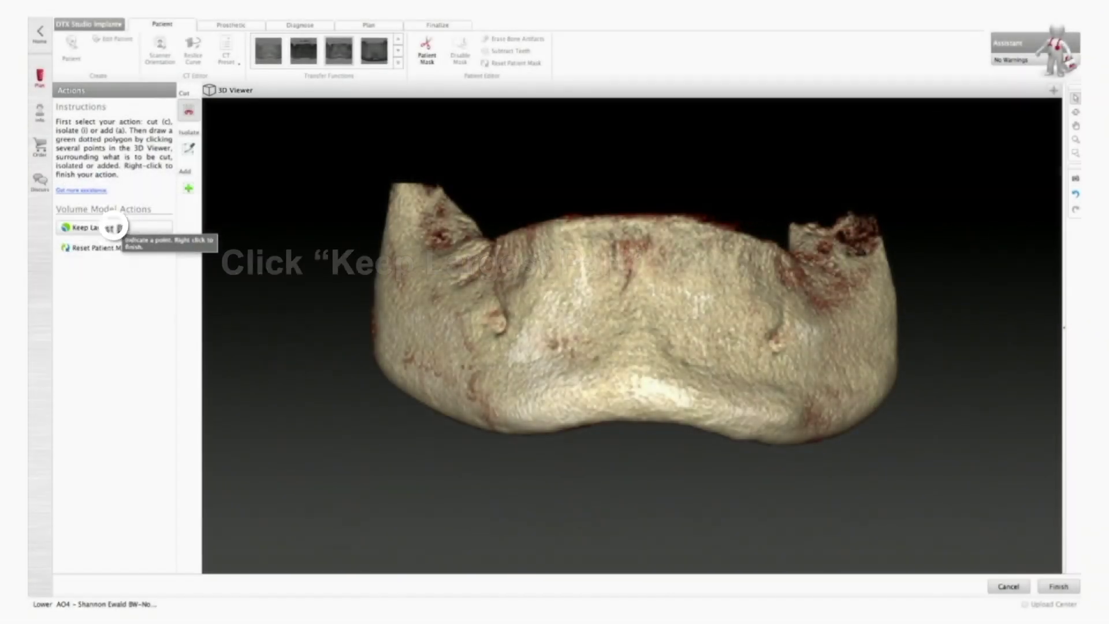
click(119, 229)
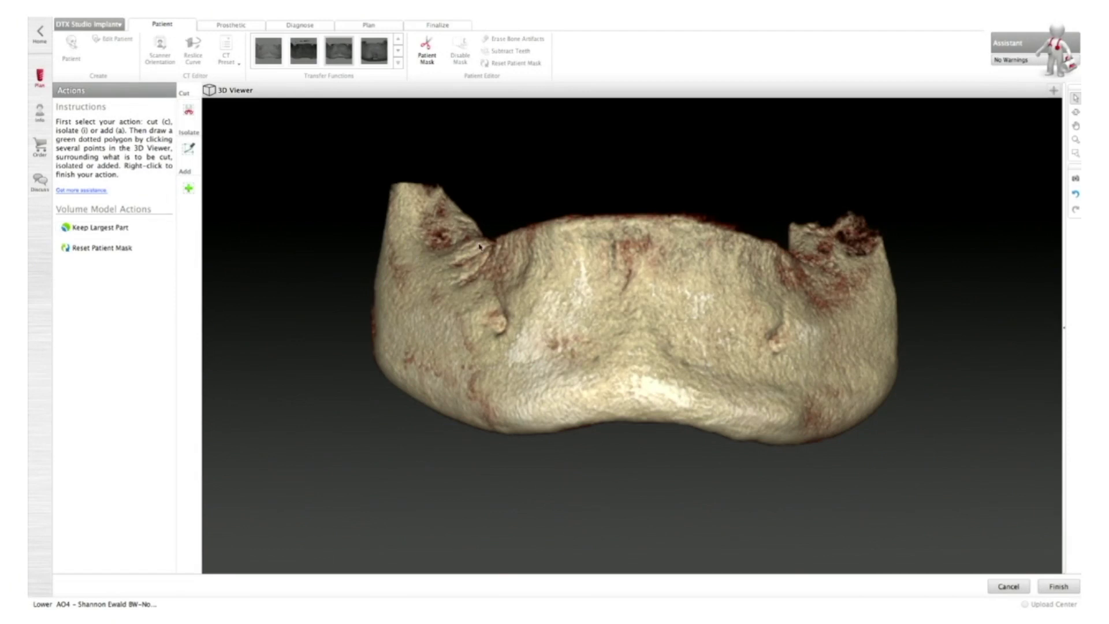
click(1059, 586)
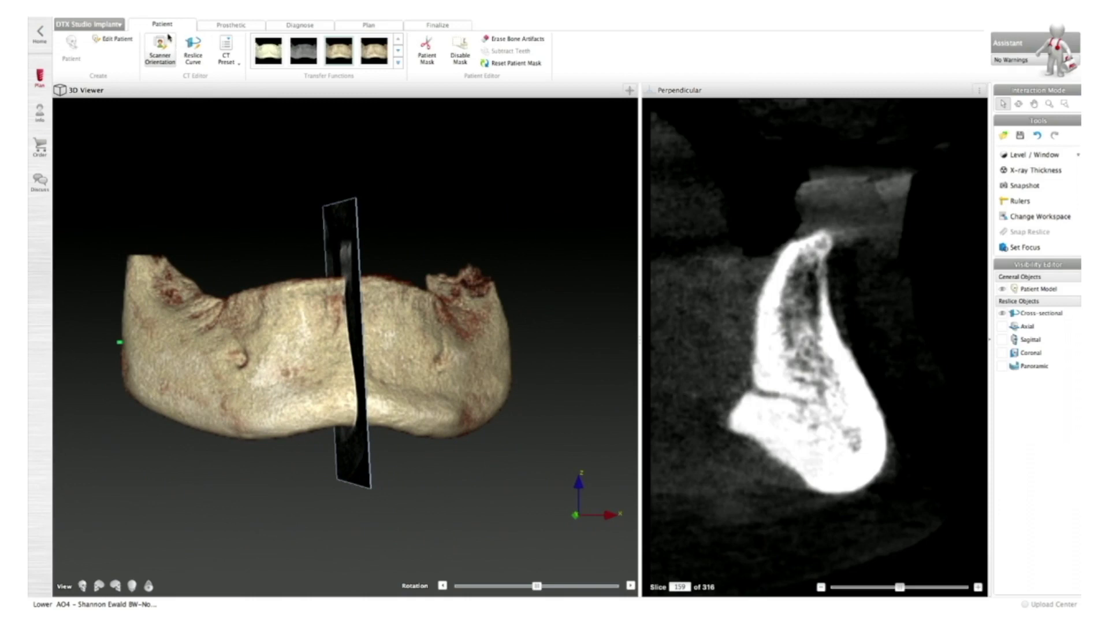
Start a nerve annotation and adjust the nerve reslice markers along the patient's right side of the mandible on the axial slice.
click(278, 26)
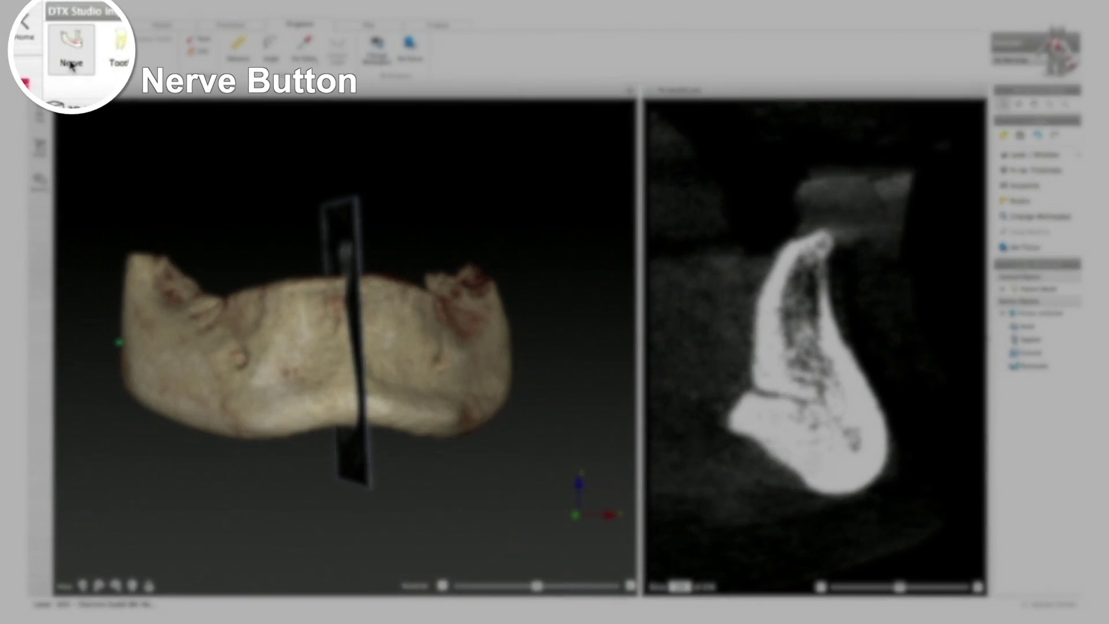
click(70, 52)
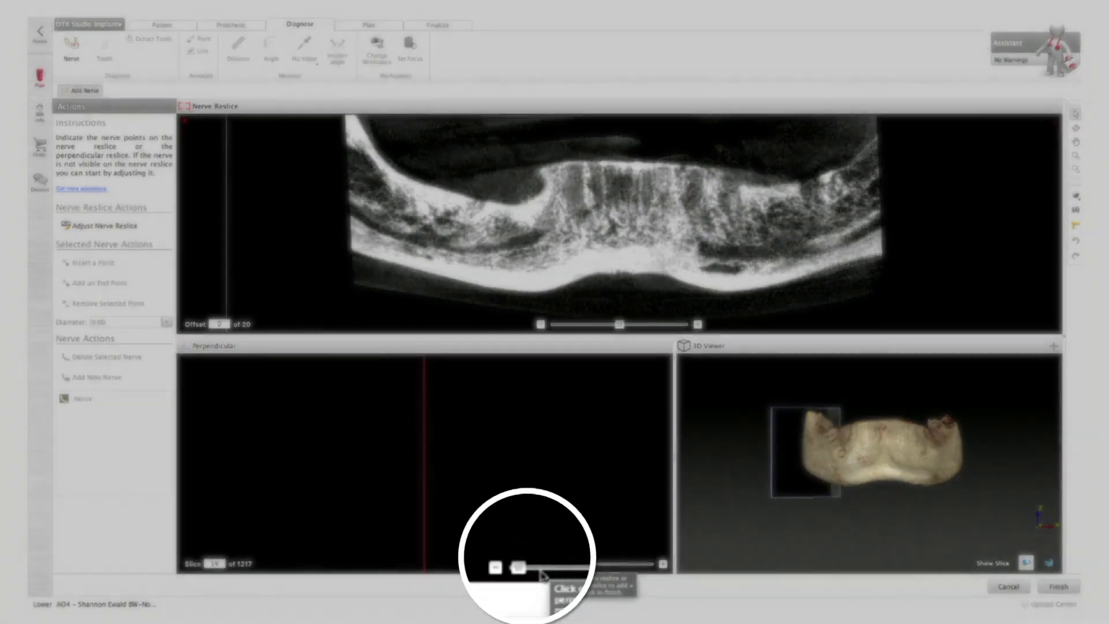
drag(522, 563, 571, 567)
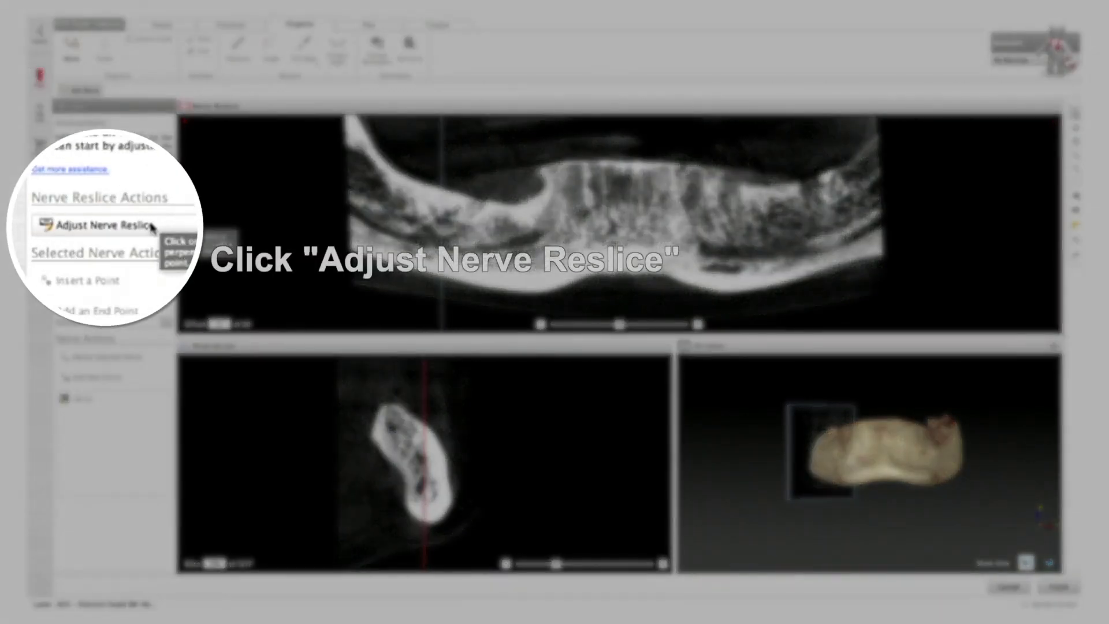
click(113, 225)
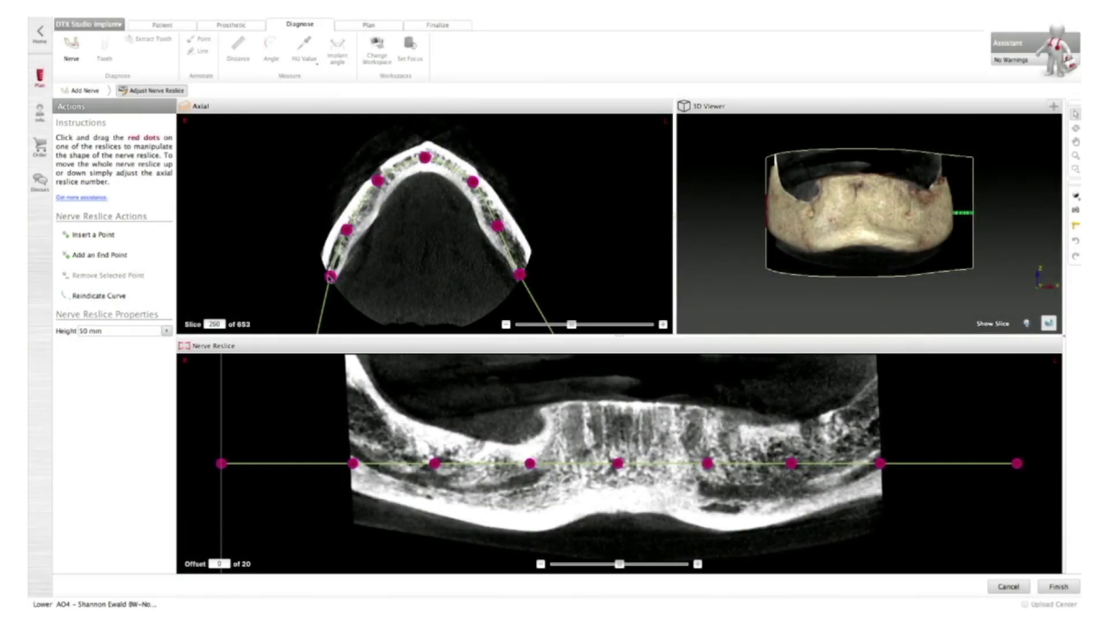
drag(331, 279, 330, 279)
drag(346, 230, 349, 231)
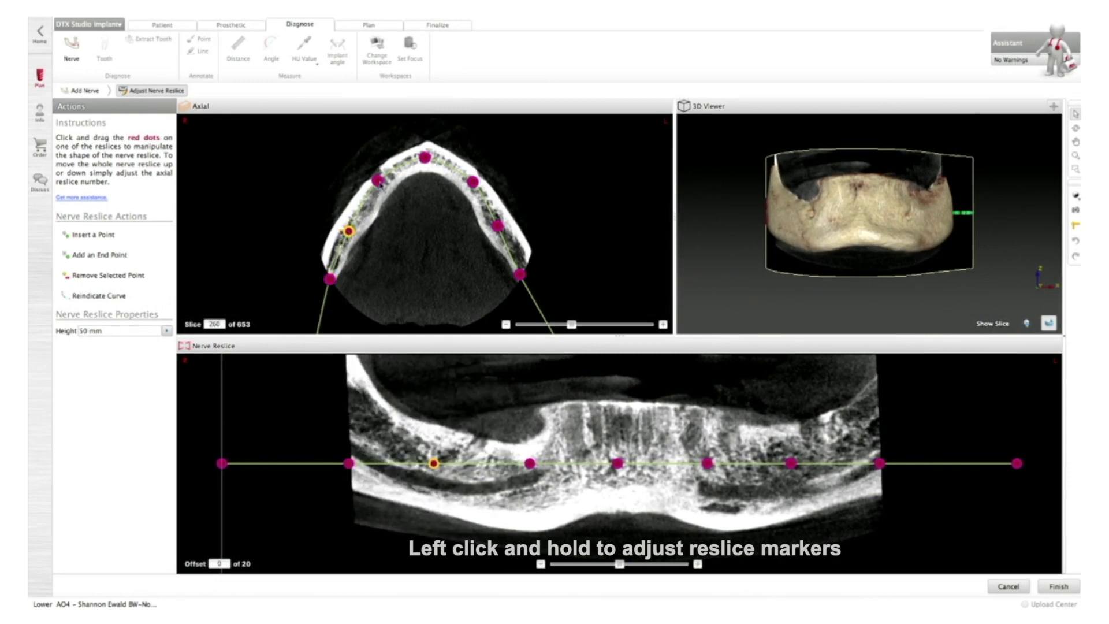
drag(378, 180, 379, 180)
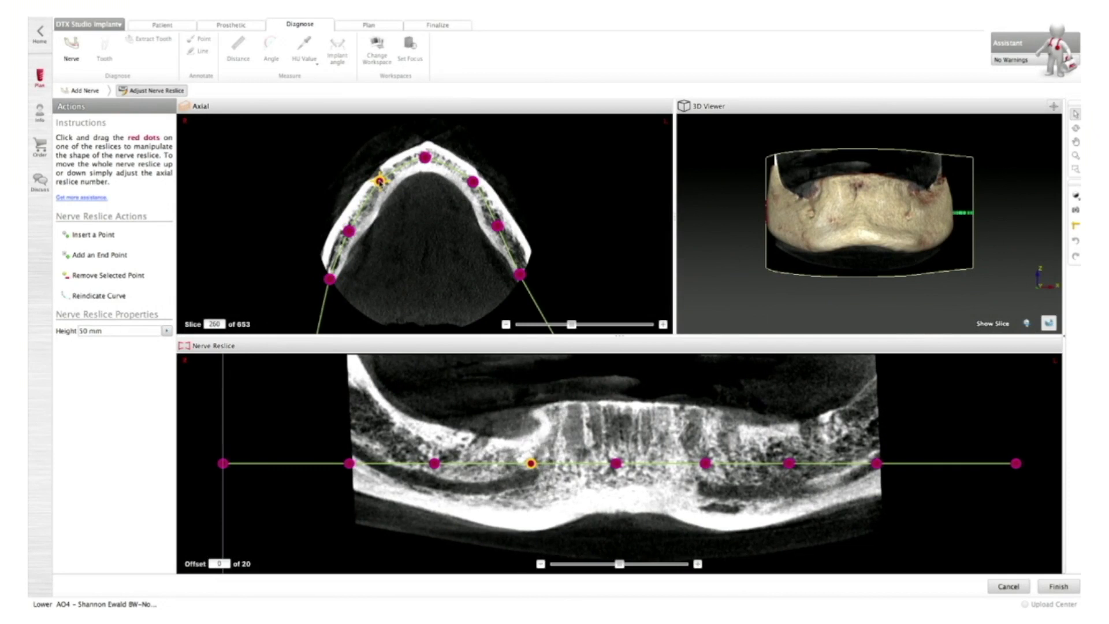
Reposition the two posterior reslice markers on the patient's left side, move the axial slice to 268, and finish the reslice adjustment.
drag(498, 226, 498, 224)
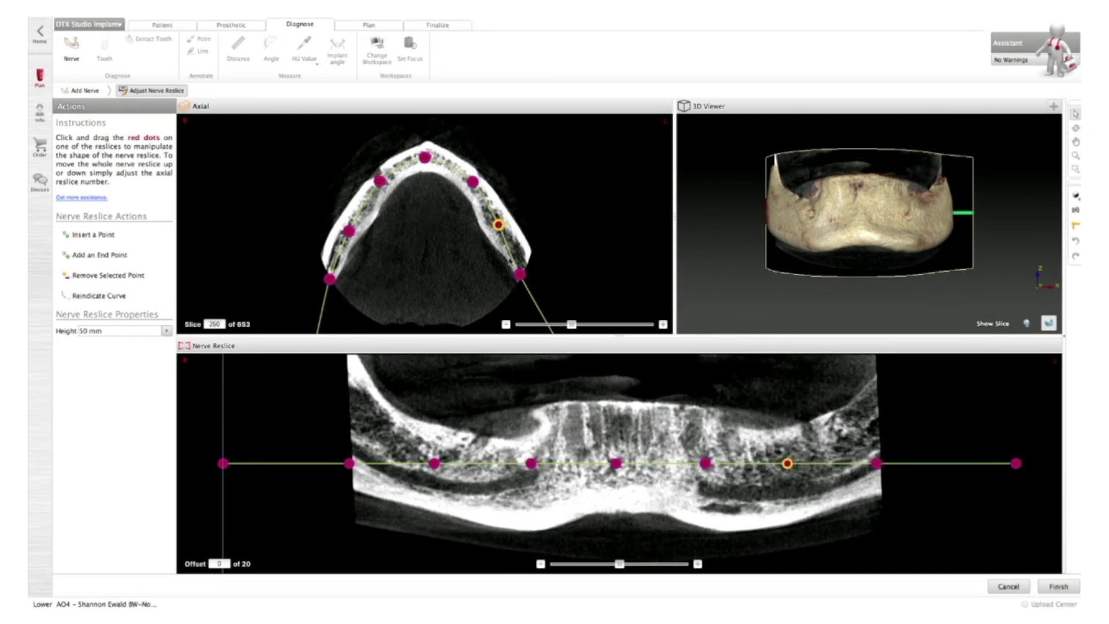
drag(519, 276, 521, 274)
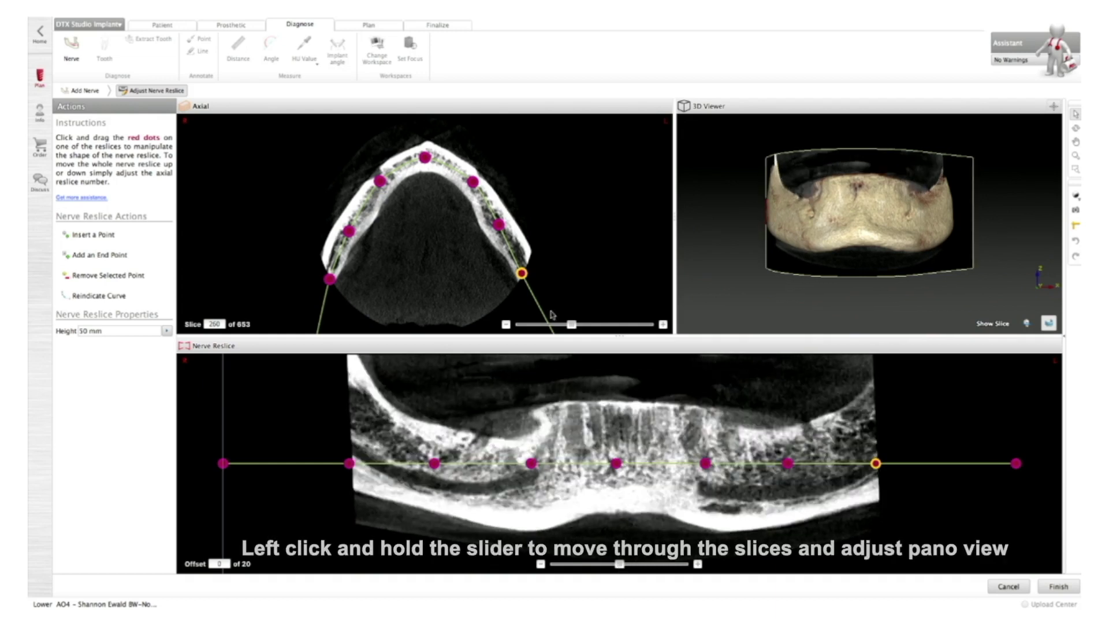
drag(575, 325, 575, 328)
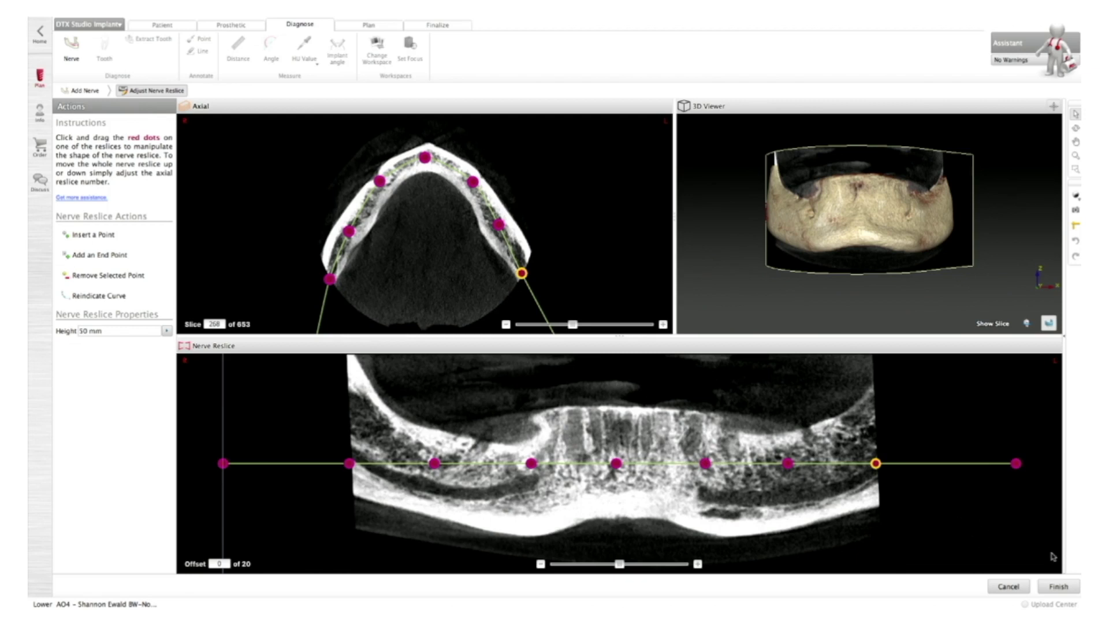
click(1061, 586)
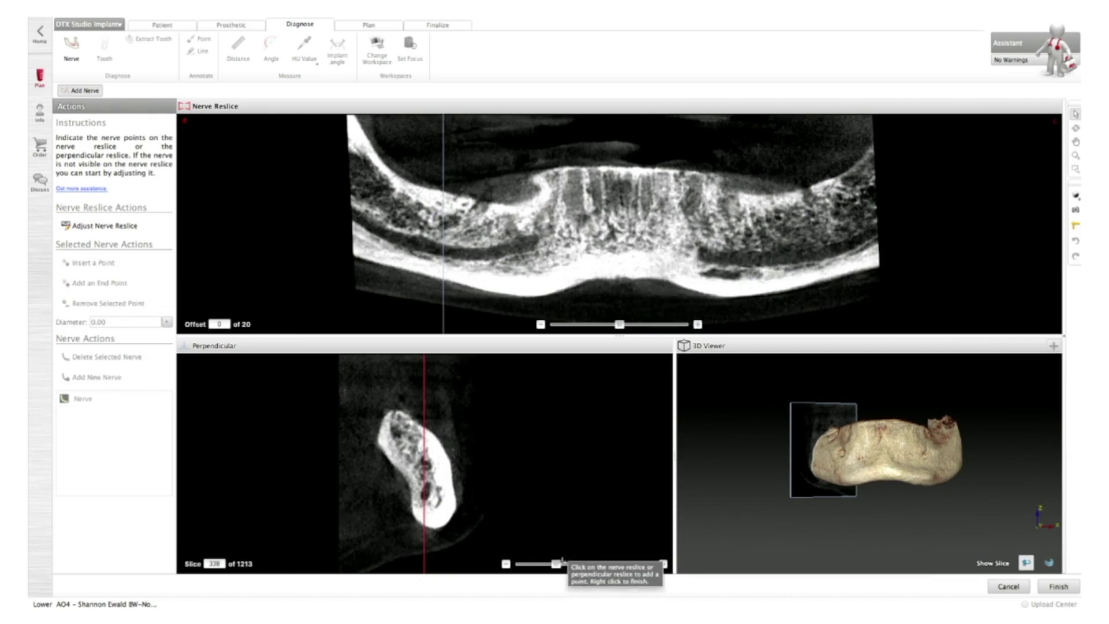
Place the first two nerve points in the patient's left mental foramen on perpendicular slice 729.
drag(556, 564, 598, 570)
click(506, 564)
click(506, 564)
click(506, 564)
click(506, 564)
click(506, 564)
click(506, 564)
click(506, 564)
click(506, 564)
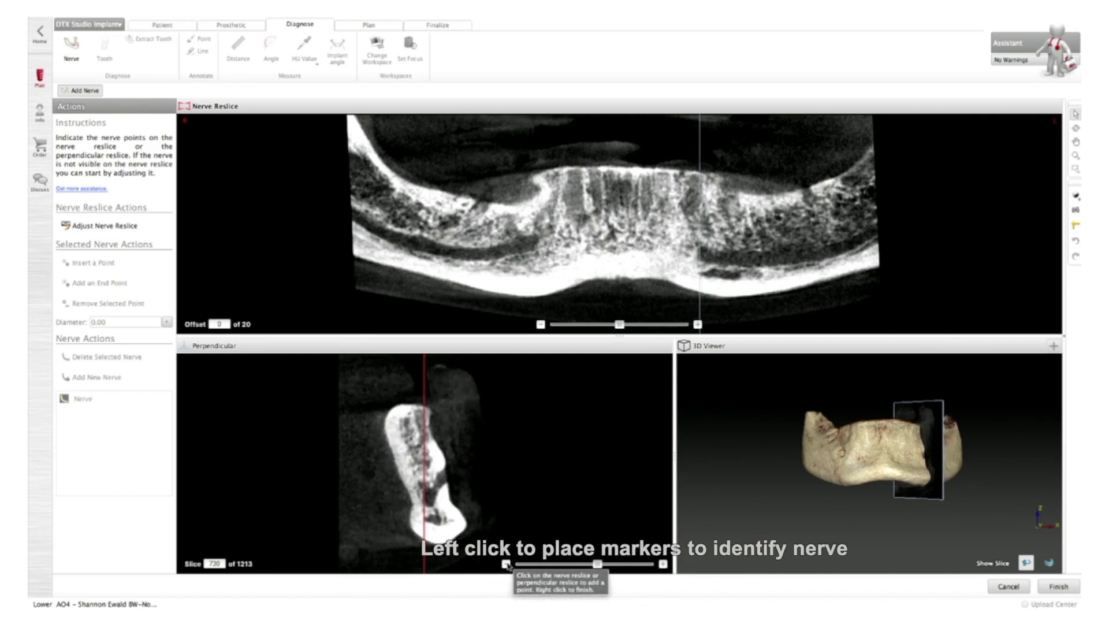
click(451, 474)
click(432, 490)
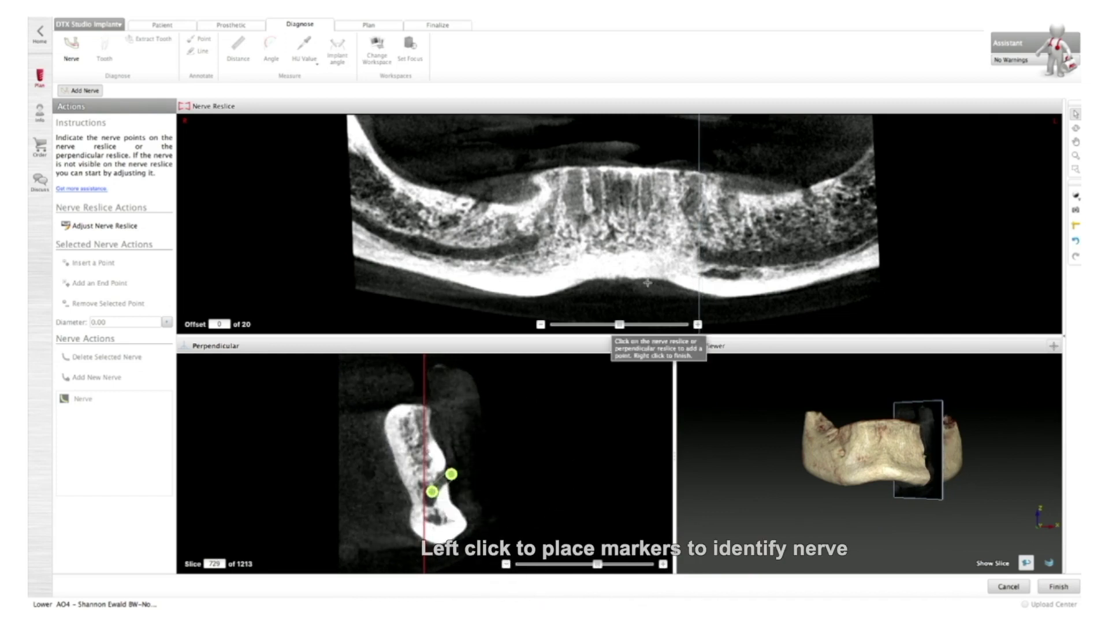
Add nerve points along the patient's left mandibular canal up to the posterior edge of the reslice and complete this nerve.
click(735, 257)
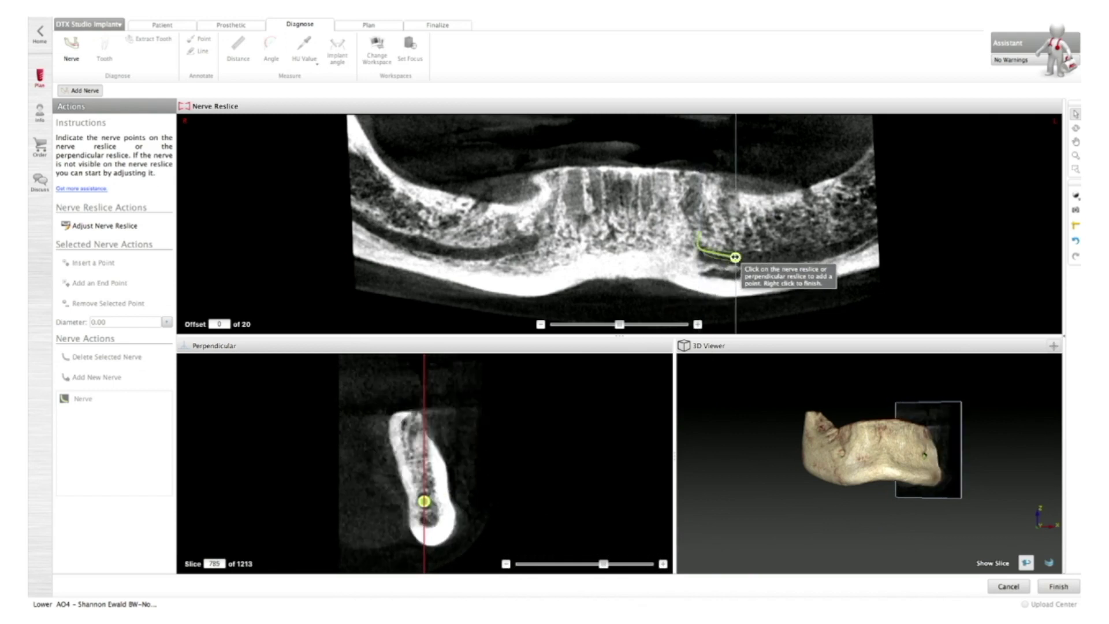
click(777, 252)
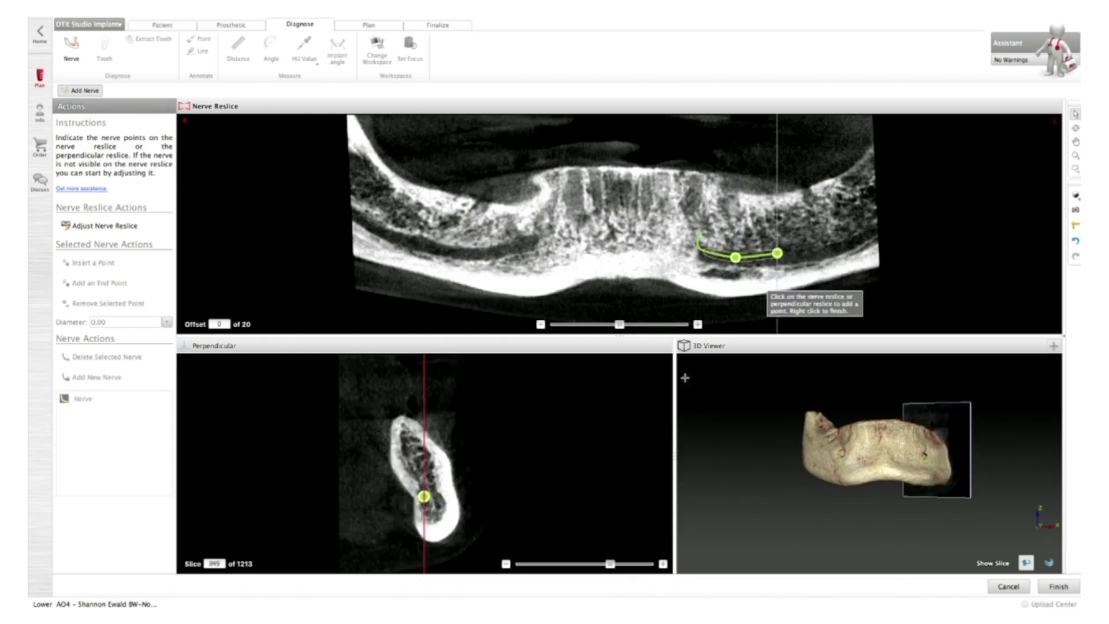
click(663, 564)
click(663, 563)
click(662, 563)
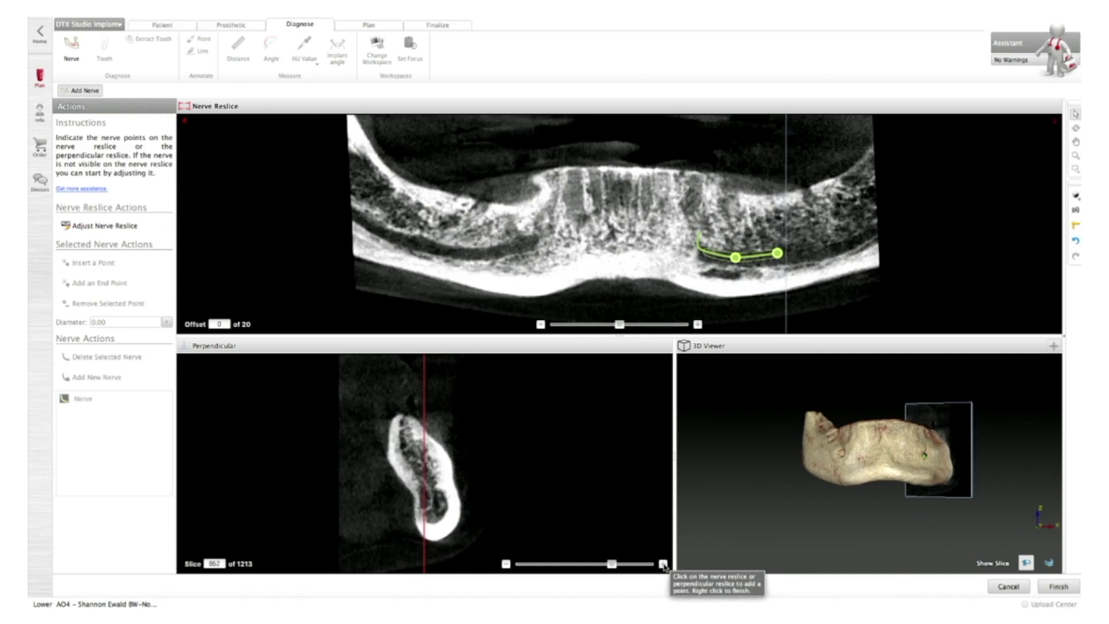
click(662, 564)
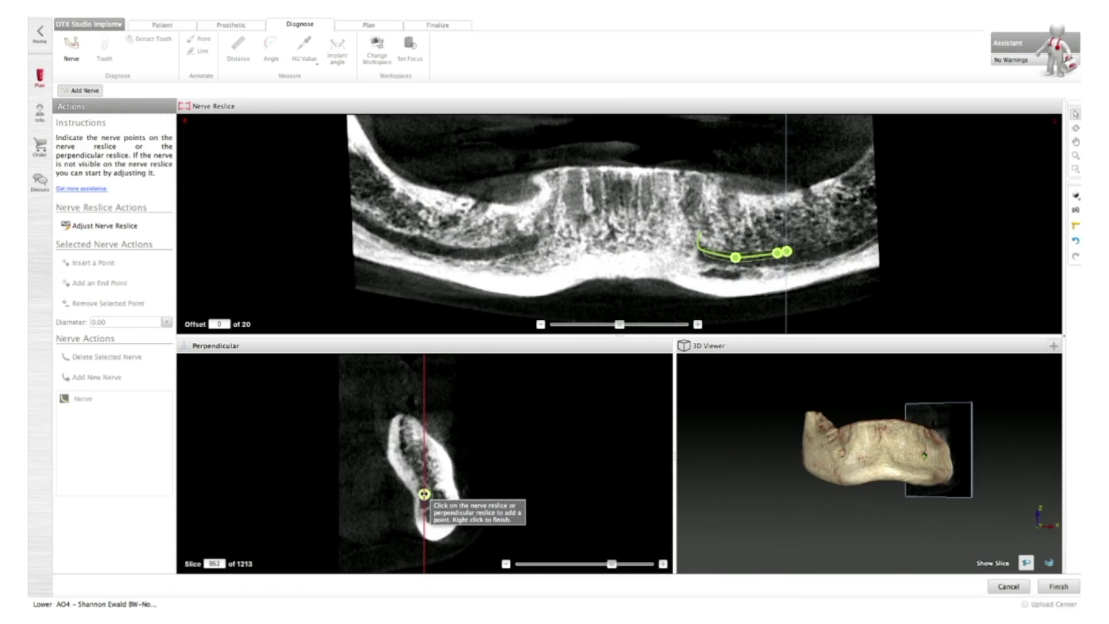
click(813, 250)
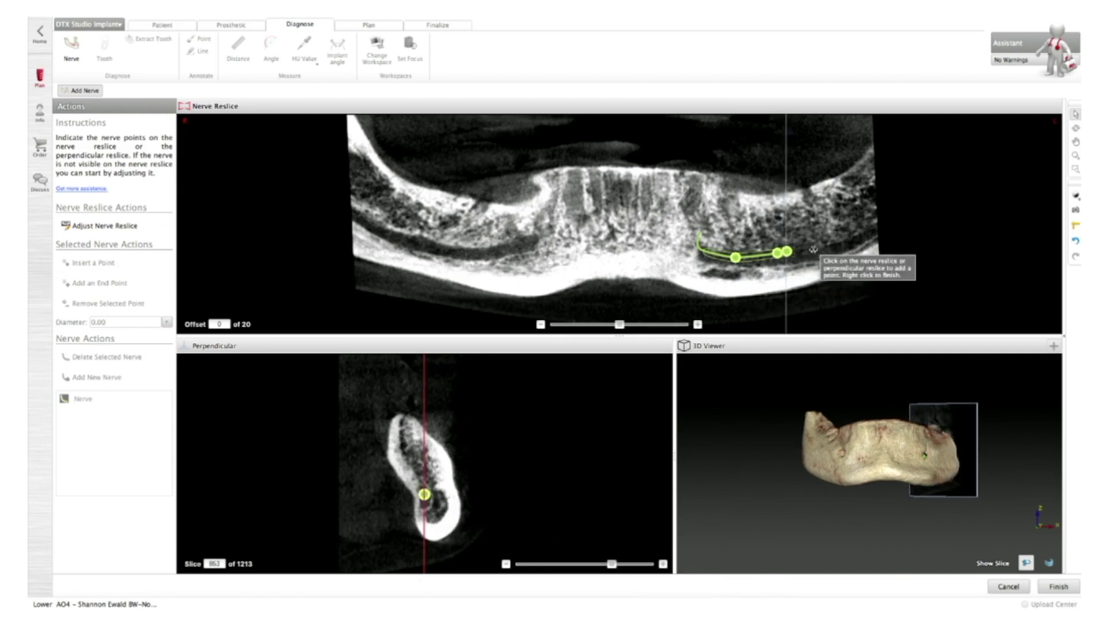
click(852, 239)
click(869, 231)
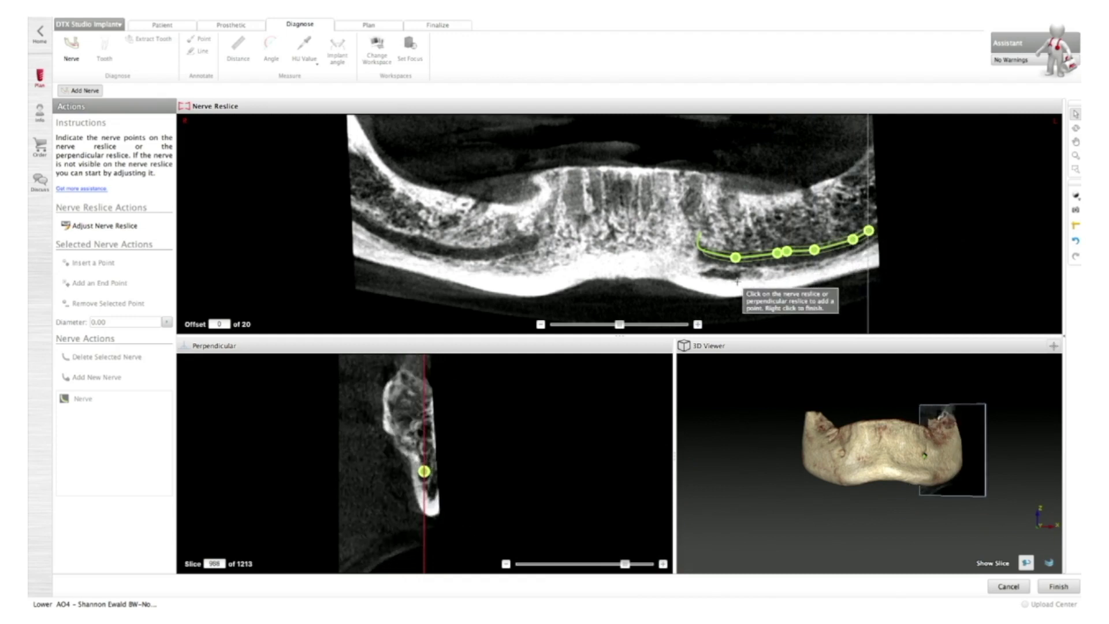
double_click(868, 231)
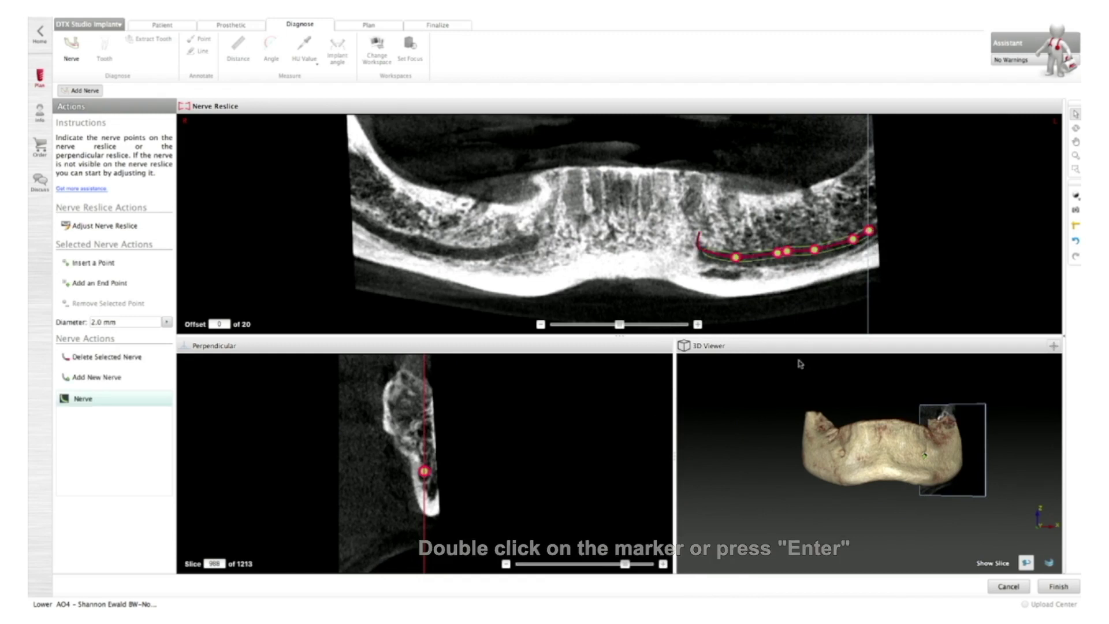
Add a second nerve with six points along the patient's right mandibular canal, running from front to back, and finish the nerve annotation.
drag(625, 563, 571, 562)
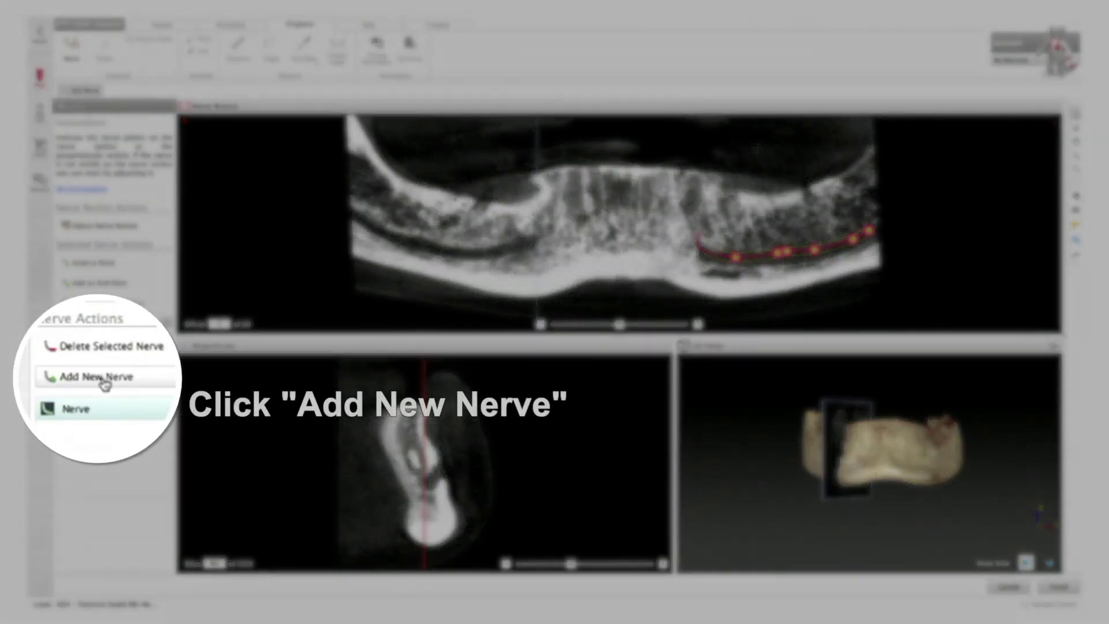
click(96, 377)
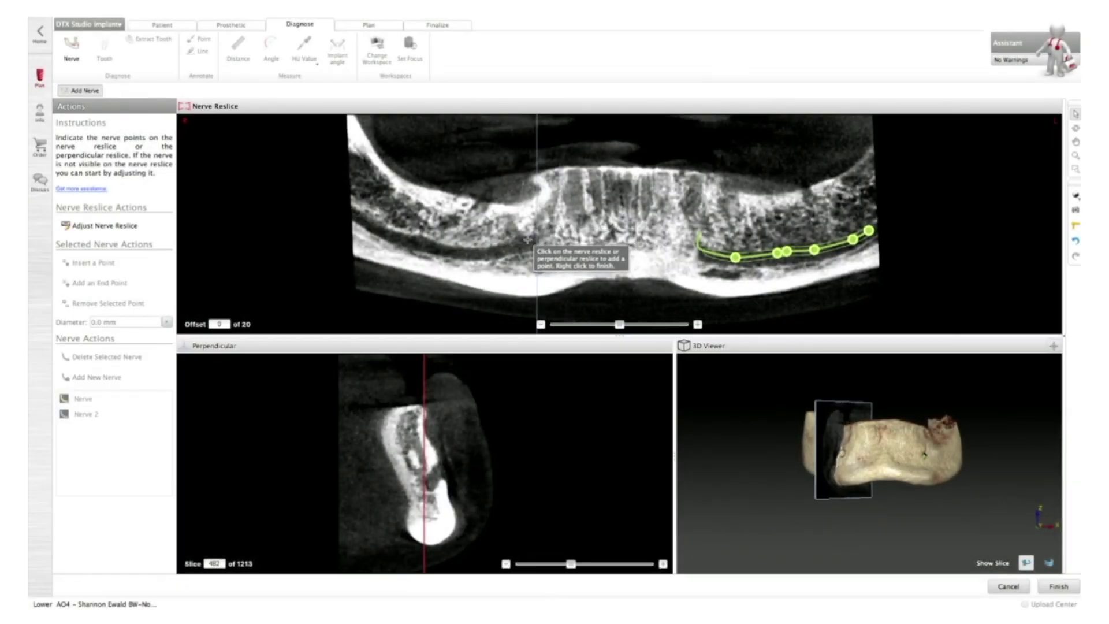
click(527, 239)
click(491, 249)
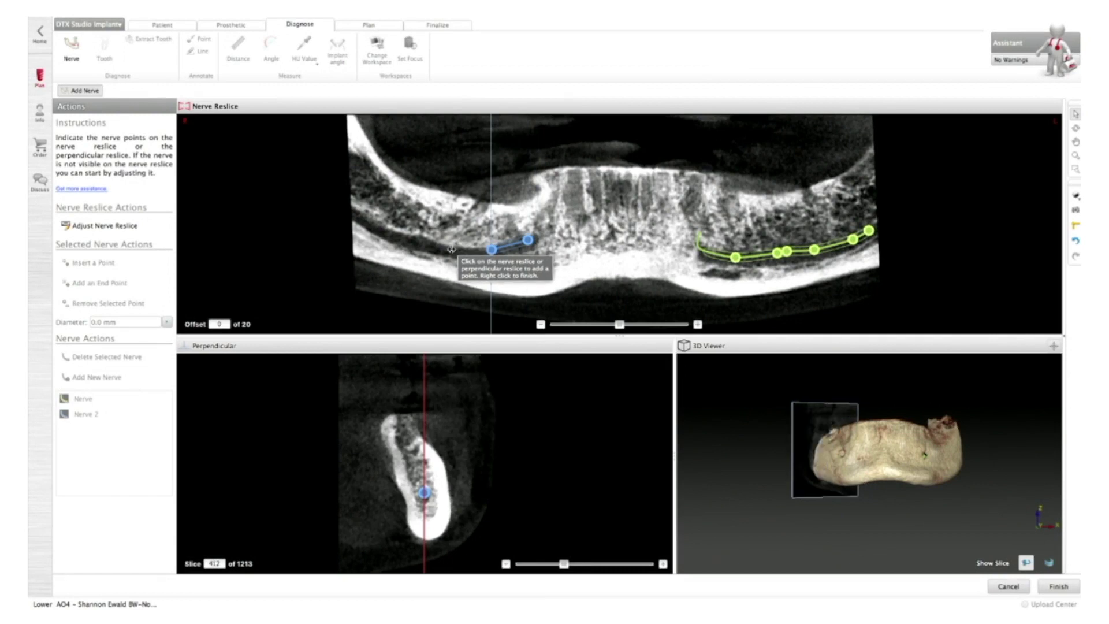
click(451, 249)
click(420, 237)
click(394, 227)
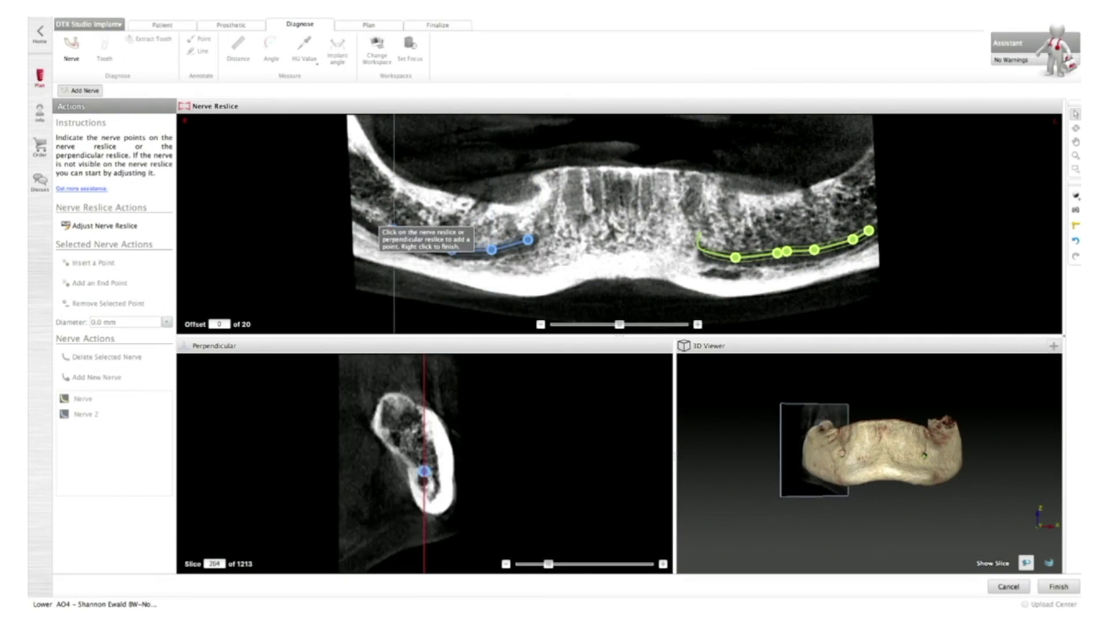
click(362, 211)
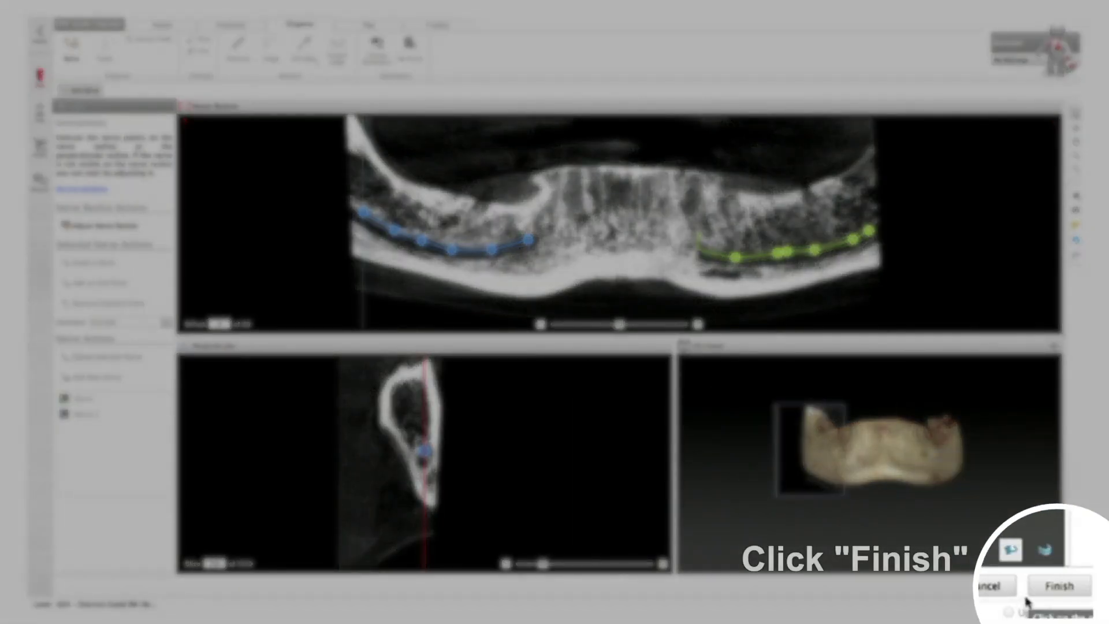
click(1054, 588)
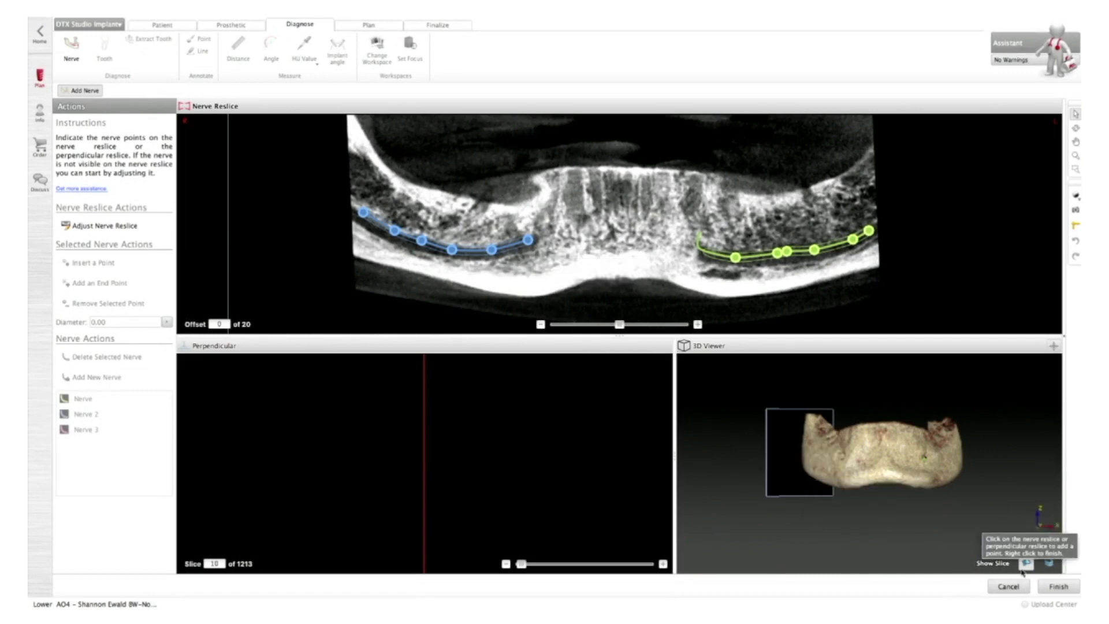
click(1059, 587)
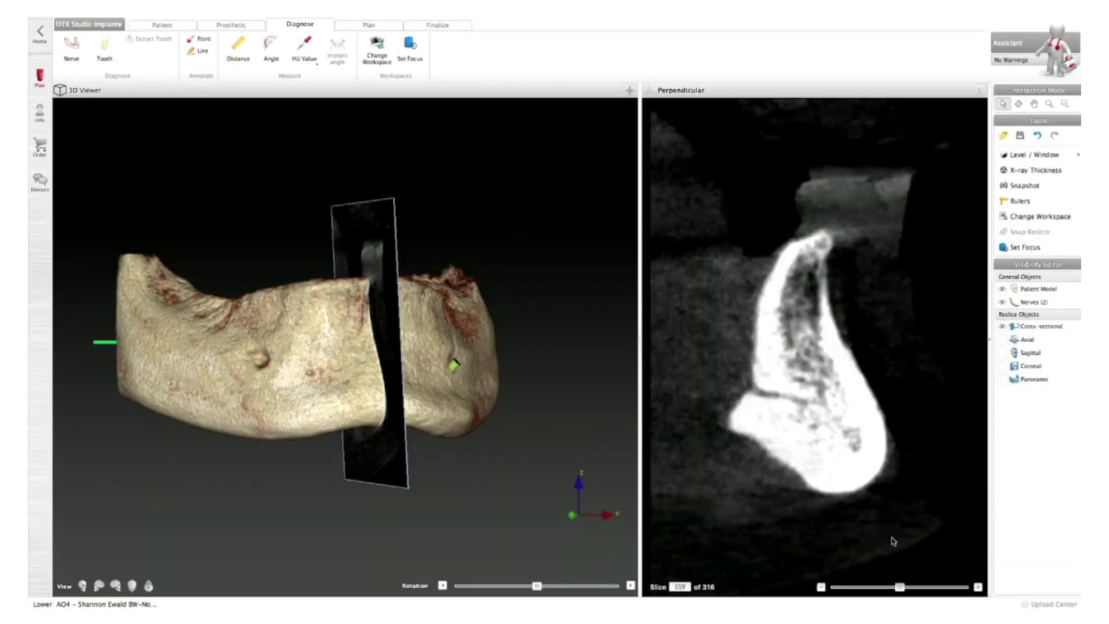
Move the cross-sectional reslice to perpendicular slice 130, over the implant site on the patient's right side.
drag(903, 582, 878, 588)
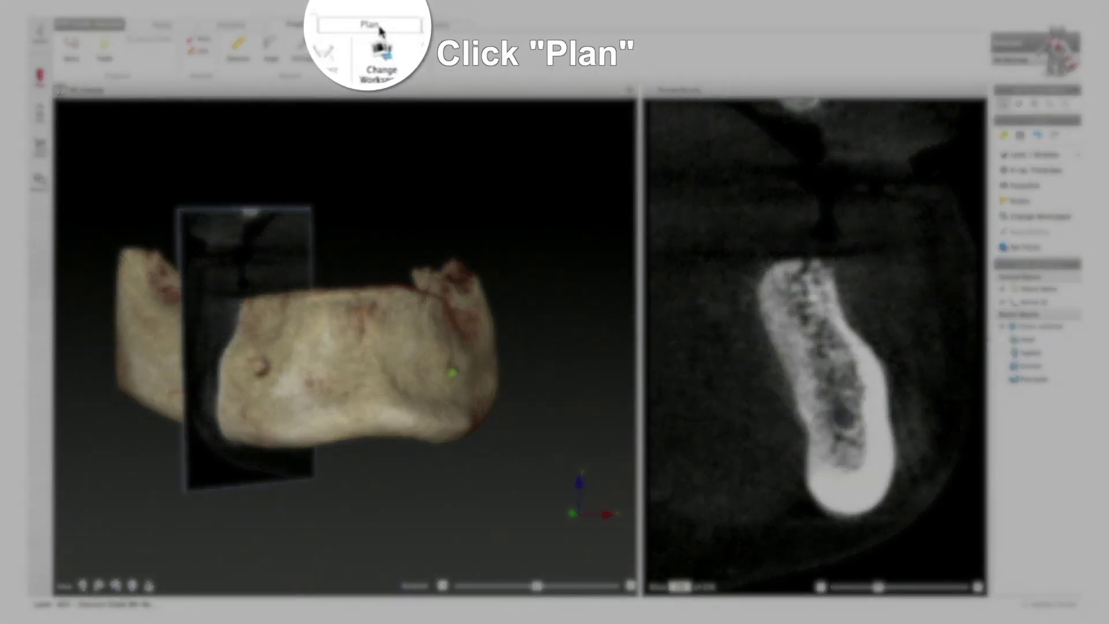
click(371, 26)
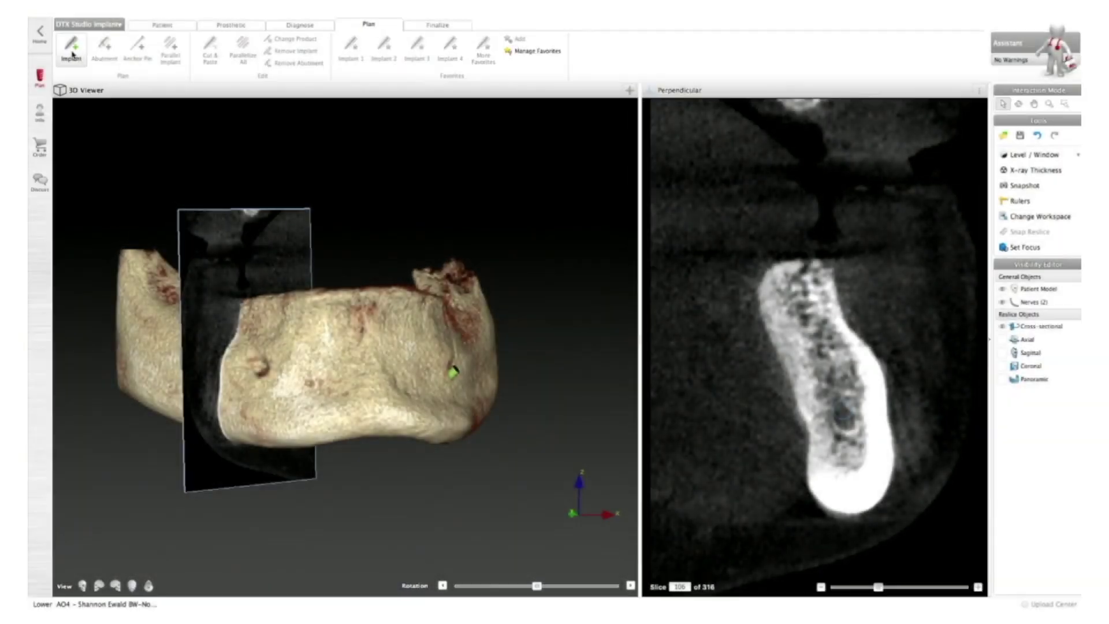
click(72, 49)
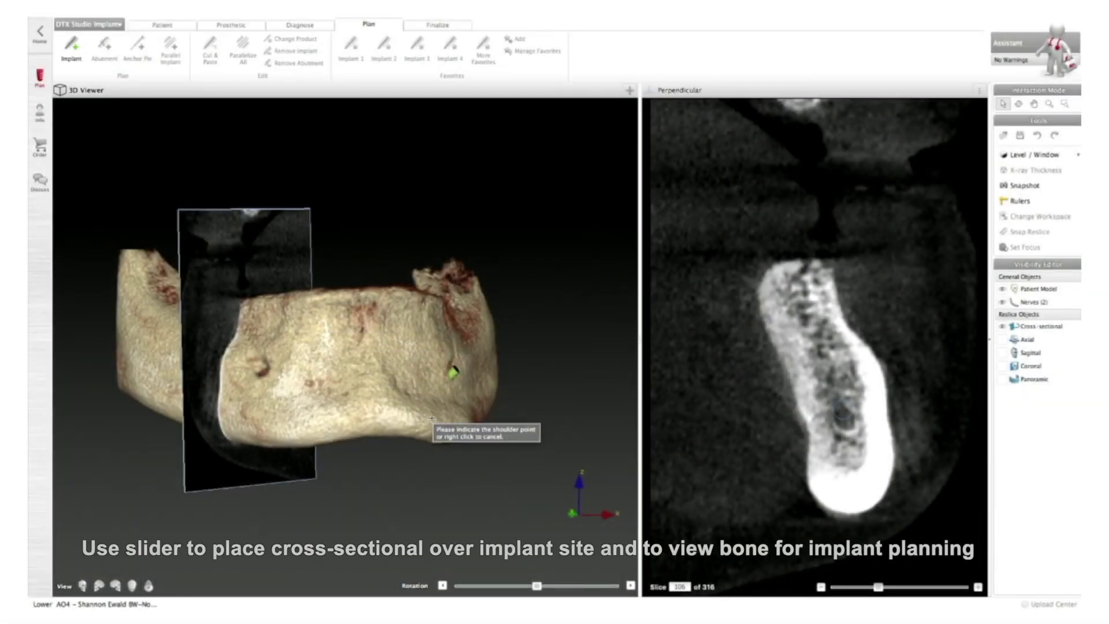
drag(879, 587, 889, 590)
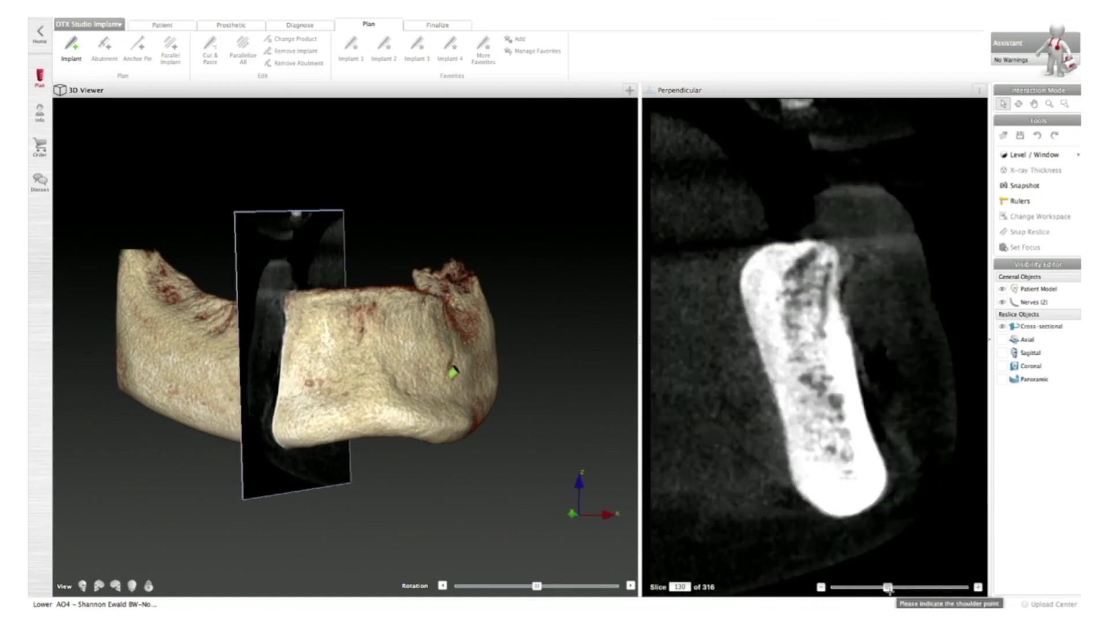
right_click(872, 521)
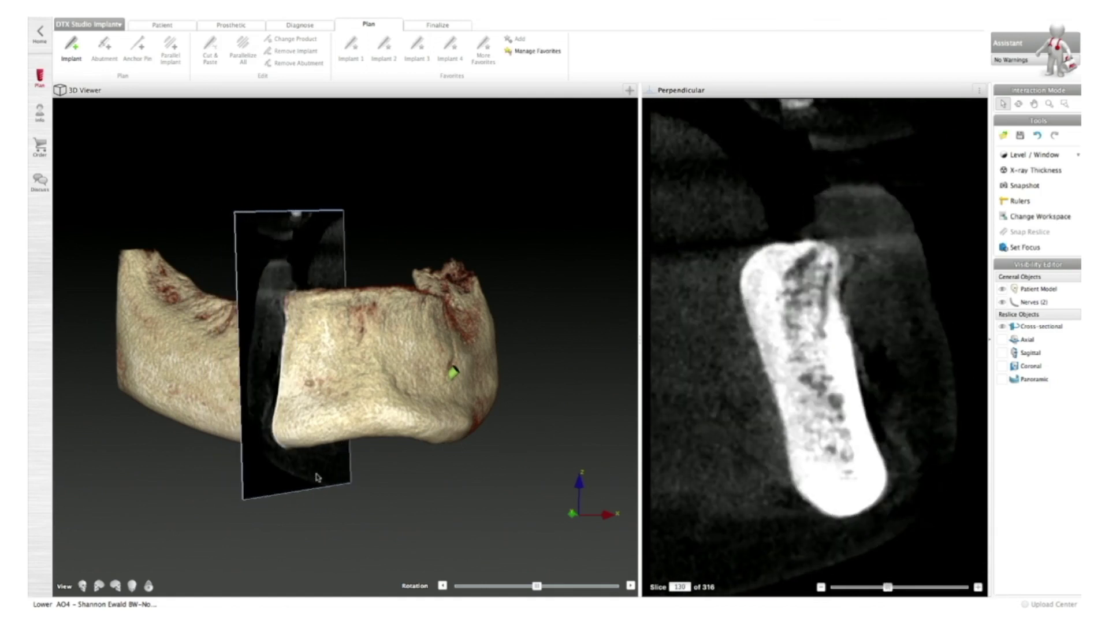
Tilt the cross-sectional reslice mesio-distally so it slants from the right posterior ridge forward and down past the mental foramen.
click(289, 480)
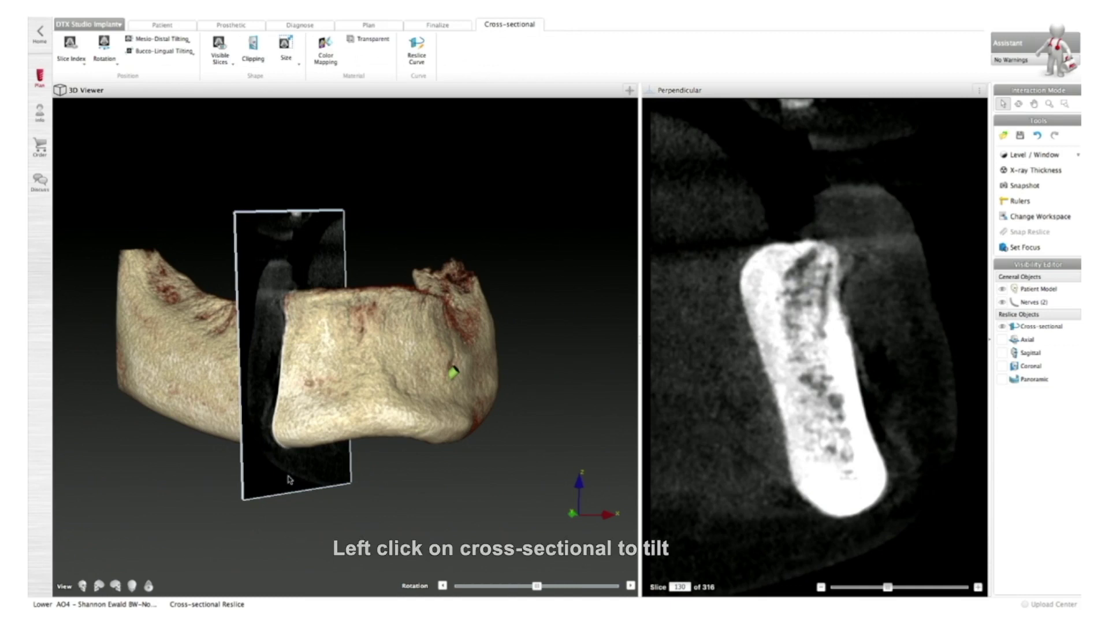
drag(290, 479, 290, 480)
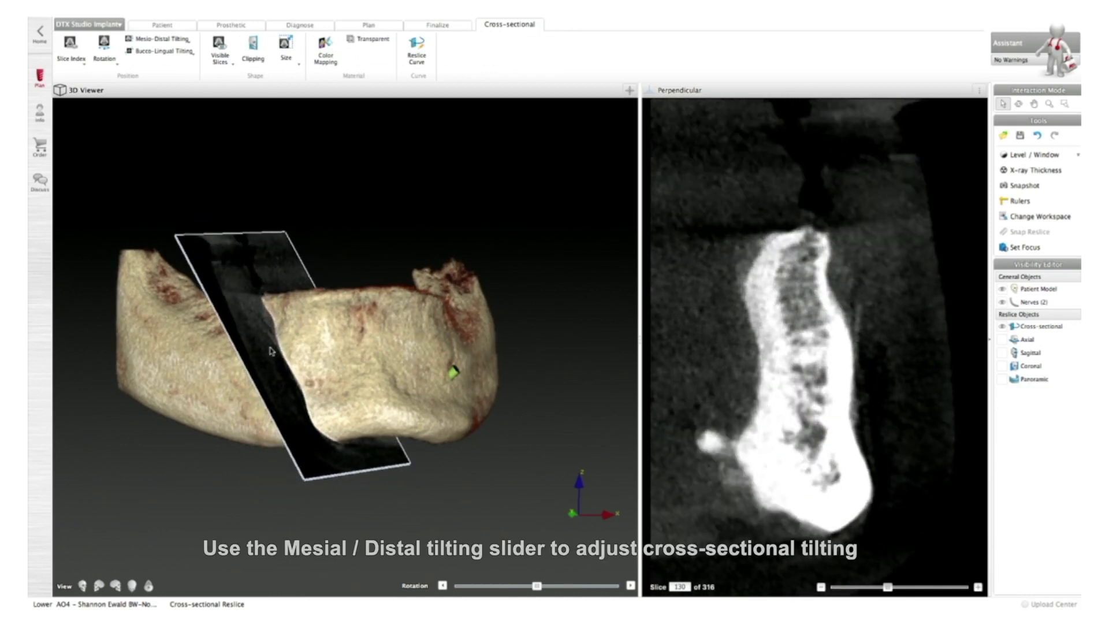
click(167, 39)
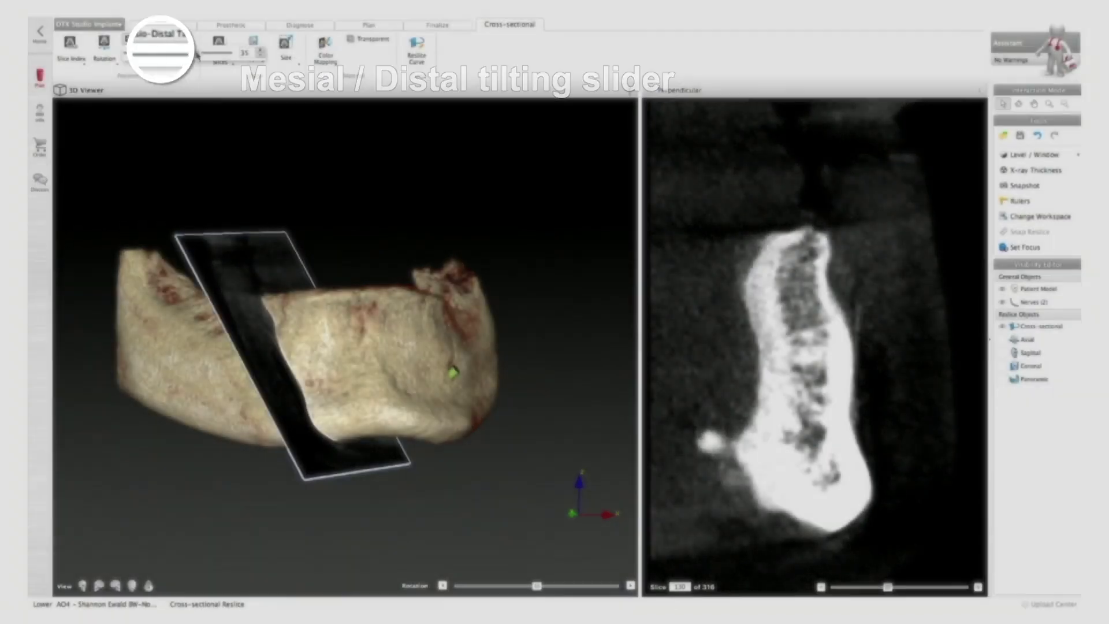
drag(199, 54, 194, 55)
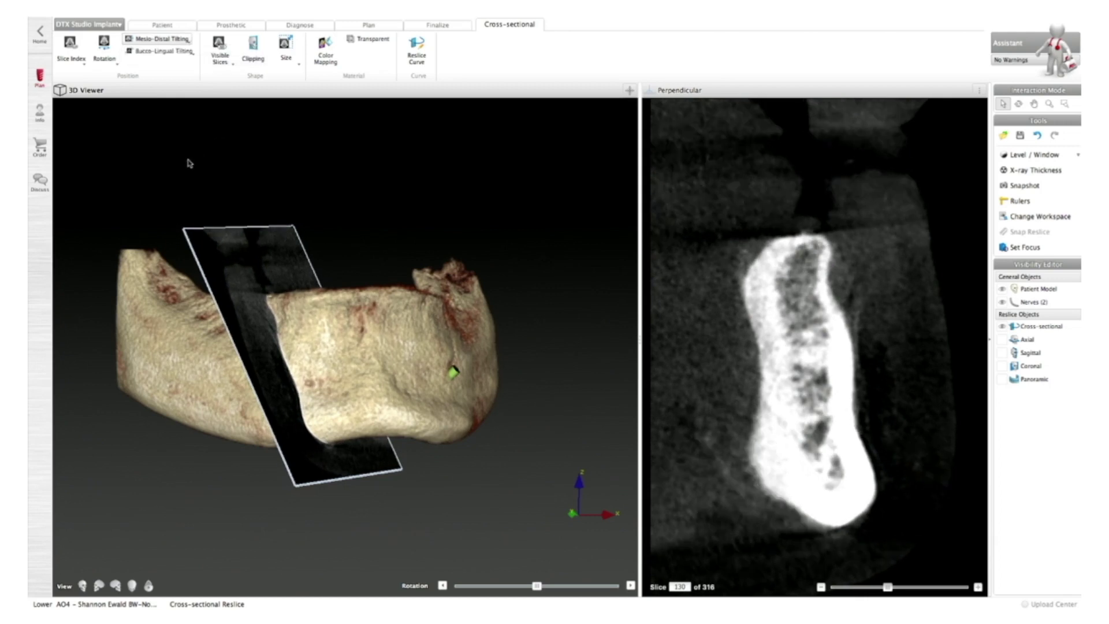
click(286, 157)
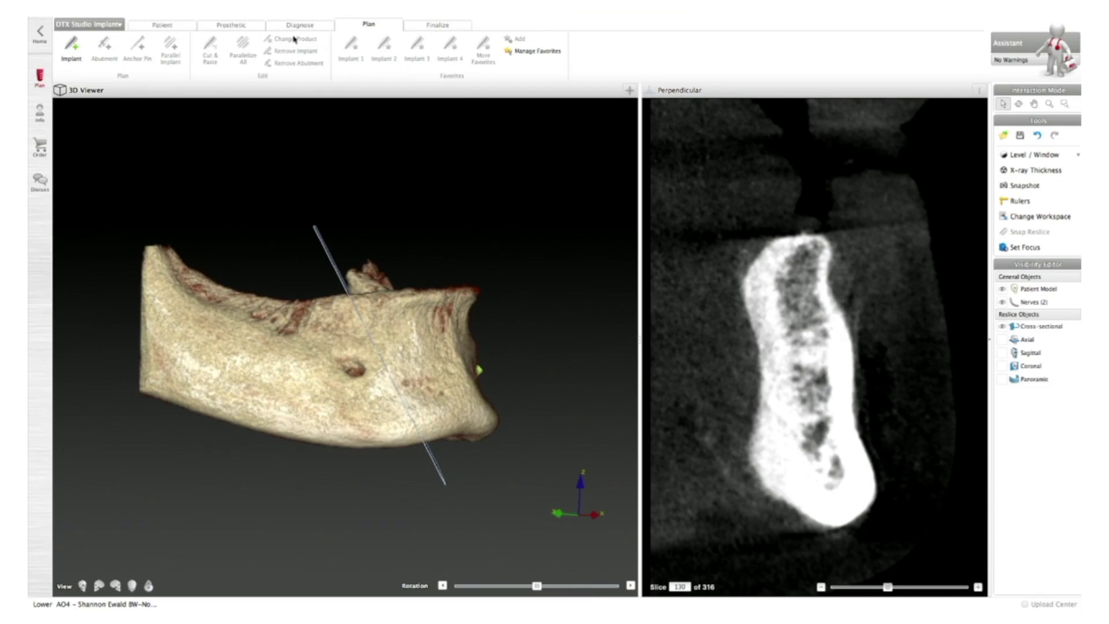
Place a NobelParallel Conical Connection RP implant at position 28 along the tilted slice, with 4.3 mm diameter and 13 mm length.
click(71, 47)
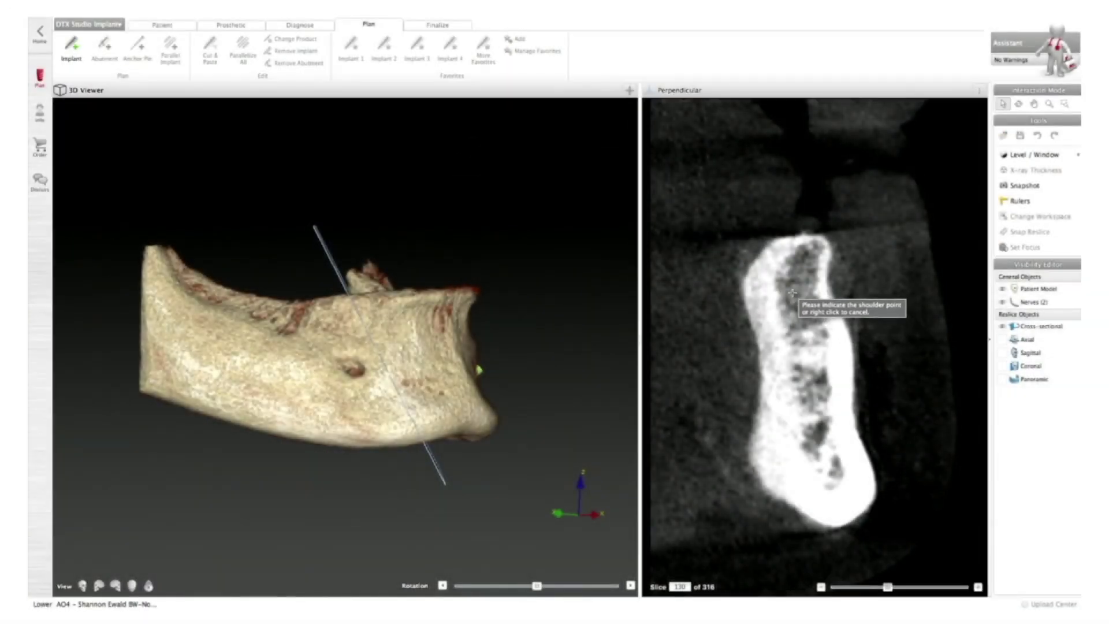
click(792, 292)
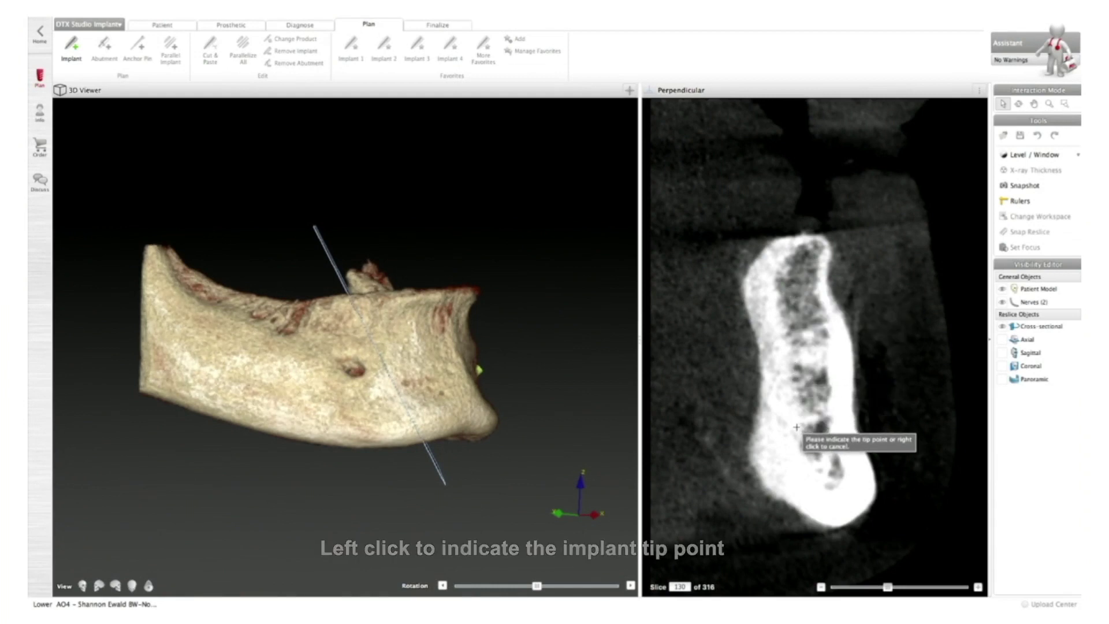
click(796, 427)
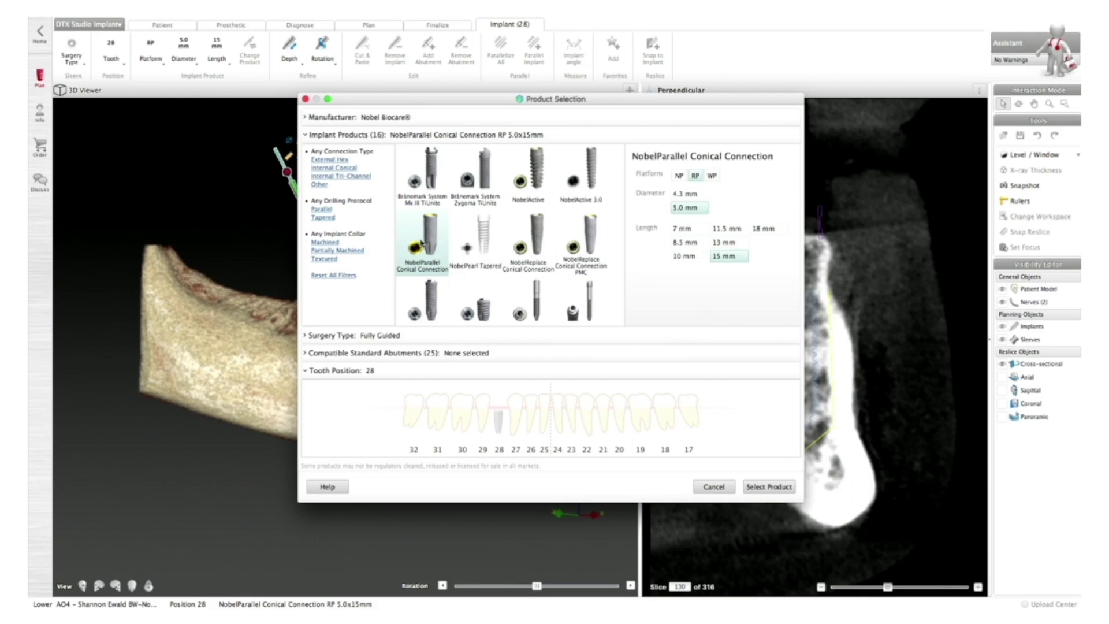
click(692, 196)
click(723, 243)
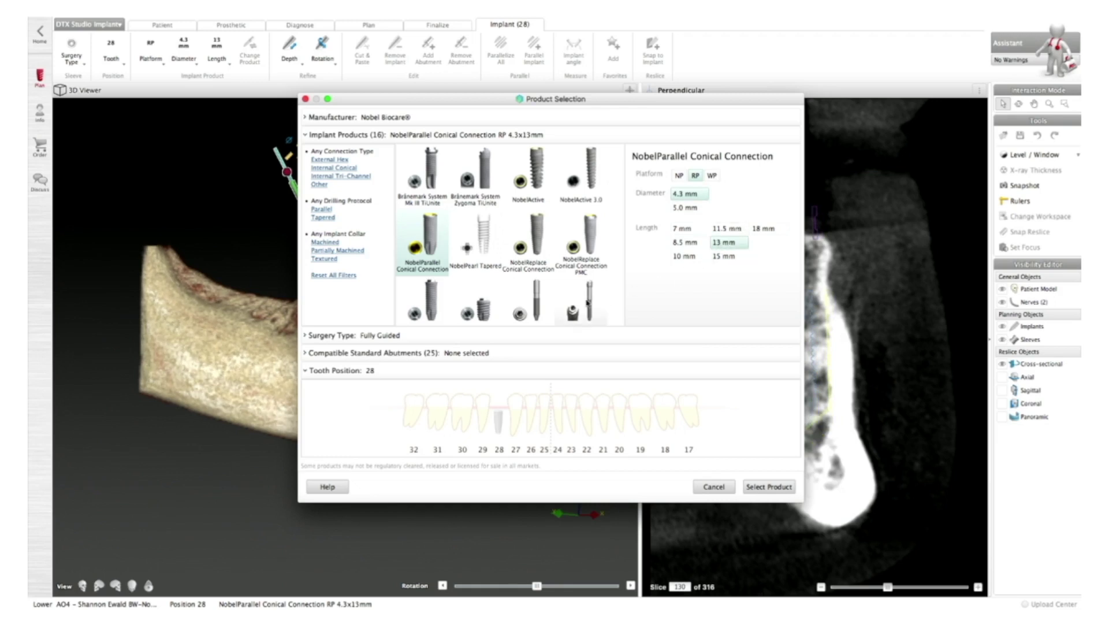
Add a 30° Multi-unit Abutment Plus with 3.5 mm height and a coping to the implant, and accept the product selection.
click(390, 354)
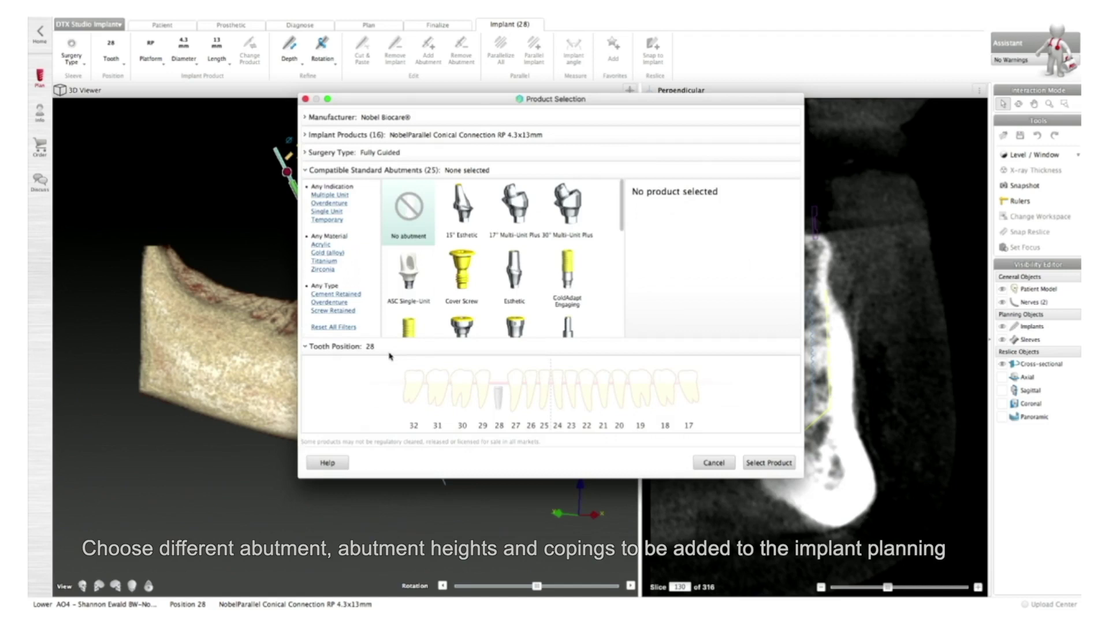
click(567, 208)
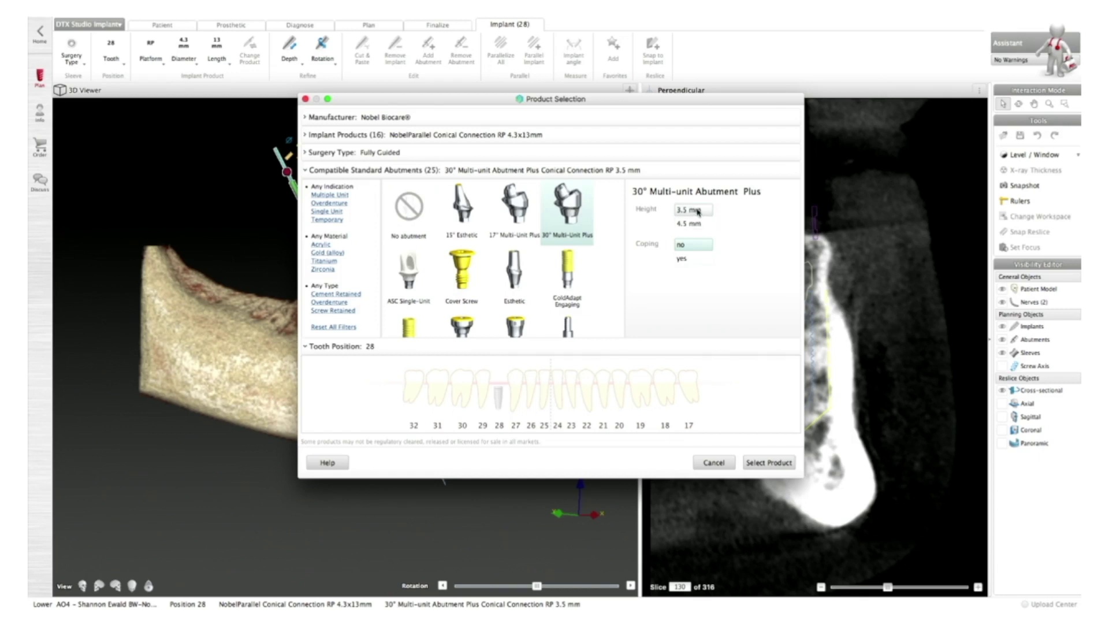
click(697, 261)
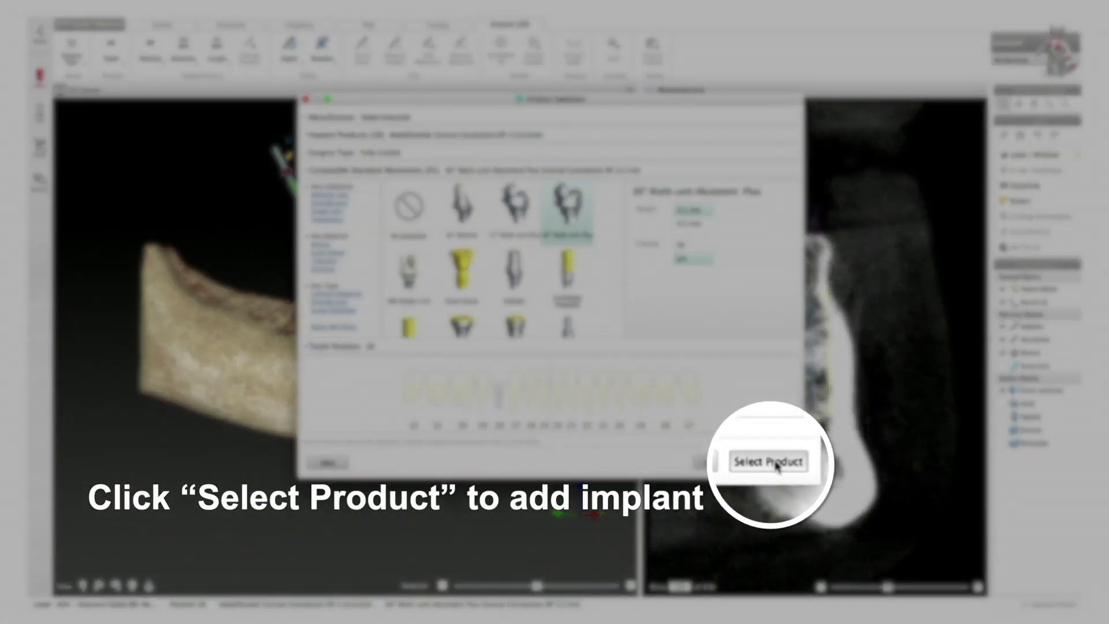
click(768, 462)
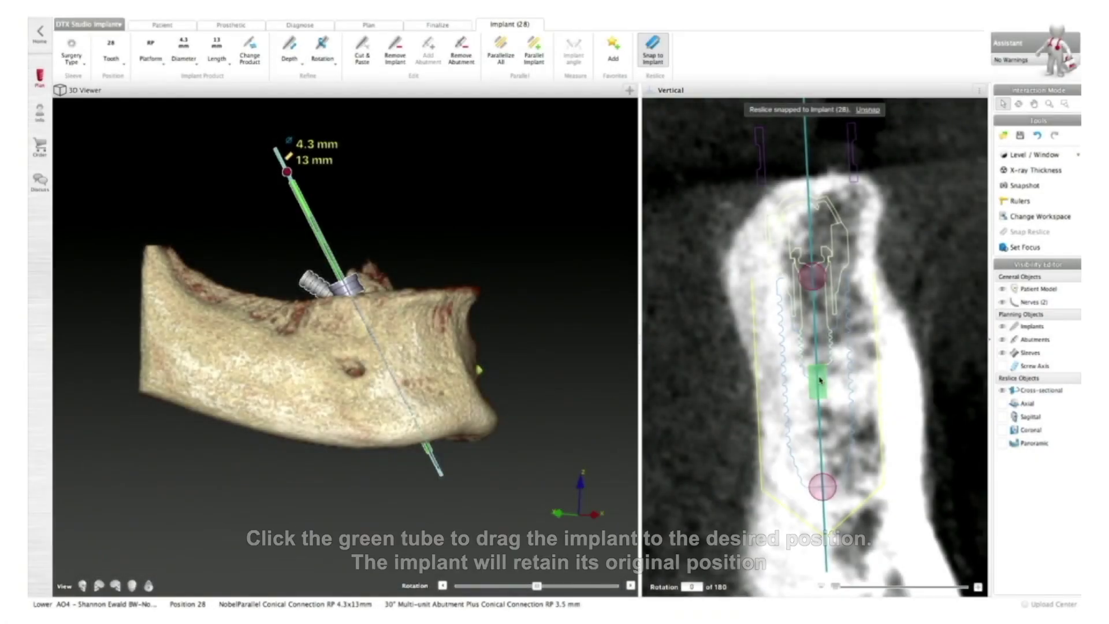
Shift implant 28 slightly within the bone, rotate its abutment until the coping stands upright above the ridge, and deselect the implant.
mouse_move(820, 380)
mouse_down()
mouse_move(808, 382)
mouse_move(832, 377)
mouse_up()
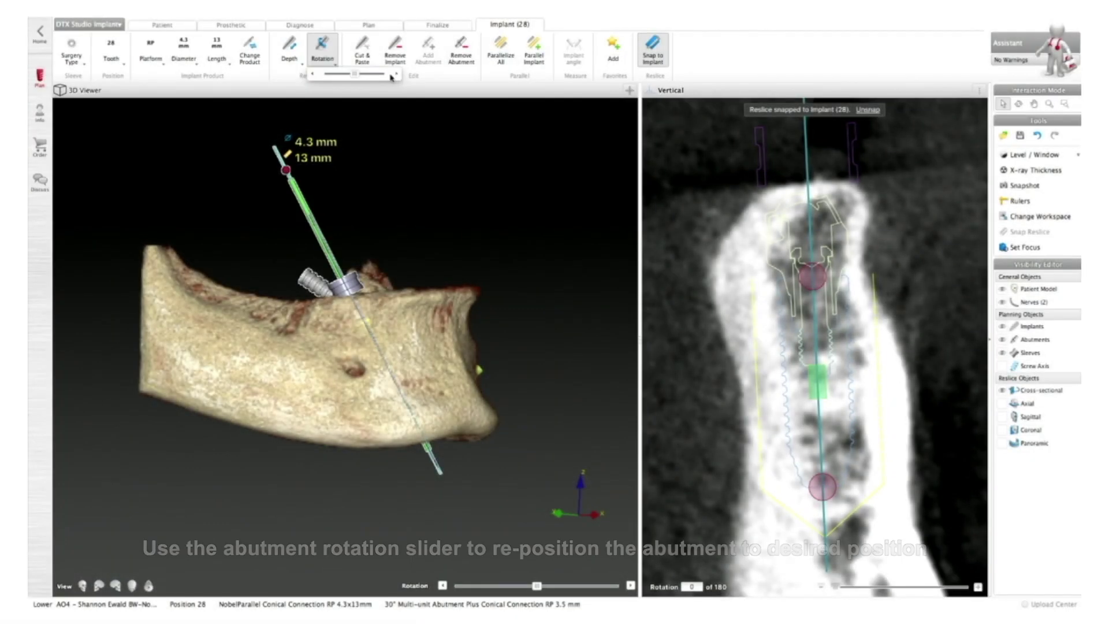
click(396, 75)
click(396, 76)
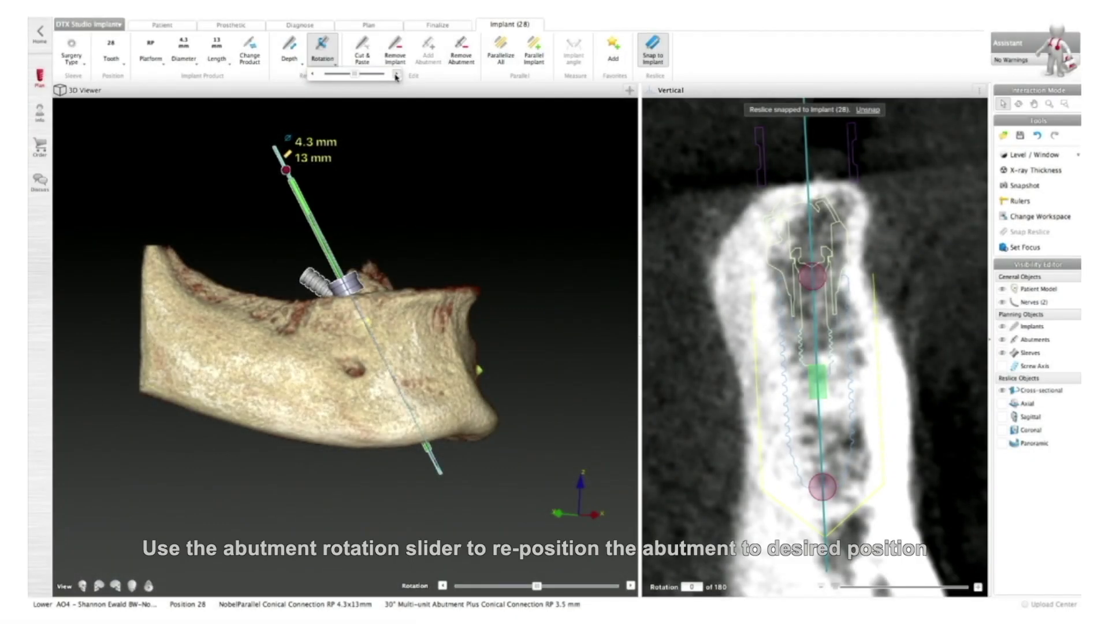
click(396, 75)
click(396, 75)
click(397, 75)
click(396, 75)
click(396, 75)
click(396, 75)
click(396, 75)
click(397, 75)
click(397, 75)
click(396, 75)
click(396, 75)
click(396, 75)
click(396, 75)
click(396, 75)
click(396, 76)
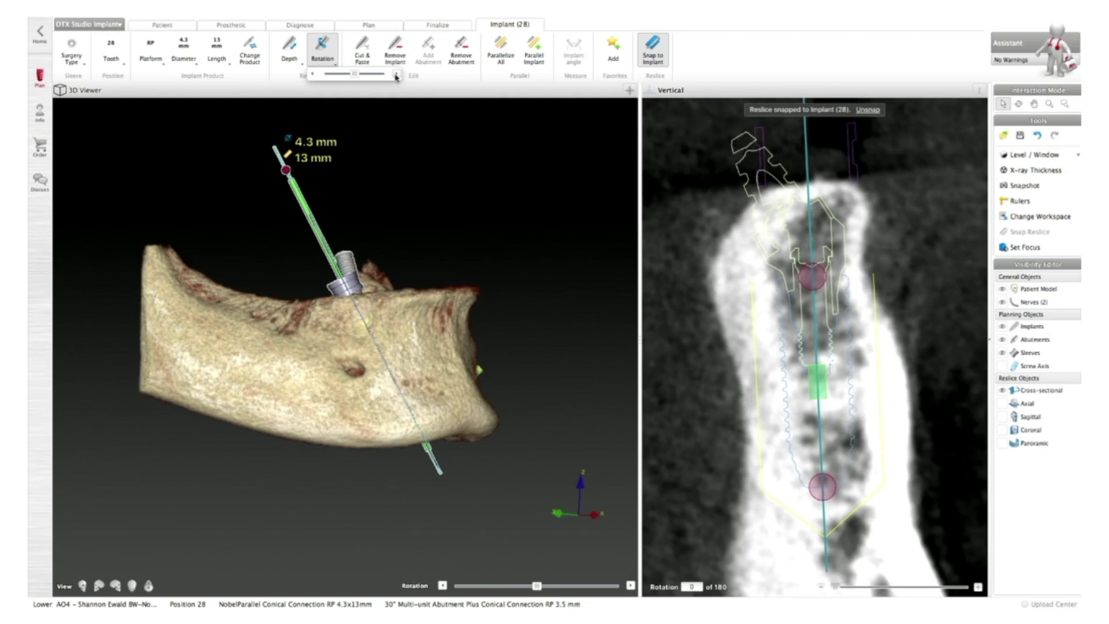
click(396, 75)
click(396, 75)
click(396, 75)
click(396, 75)
click(396, 75)
click(396, 75)
click(396, 76)
click(396, 75)
click(396, 75)
click(396, 75)
click(396, 75)
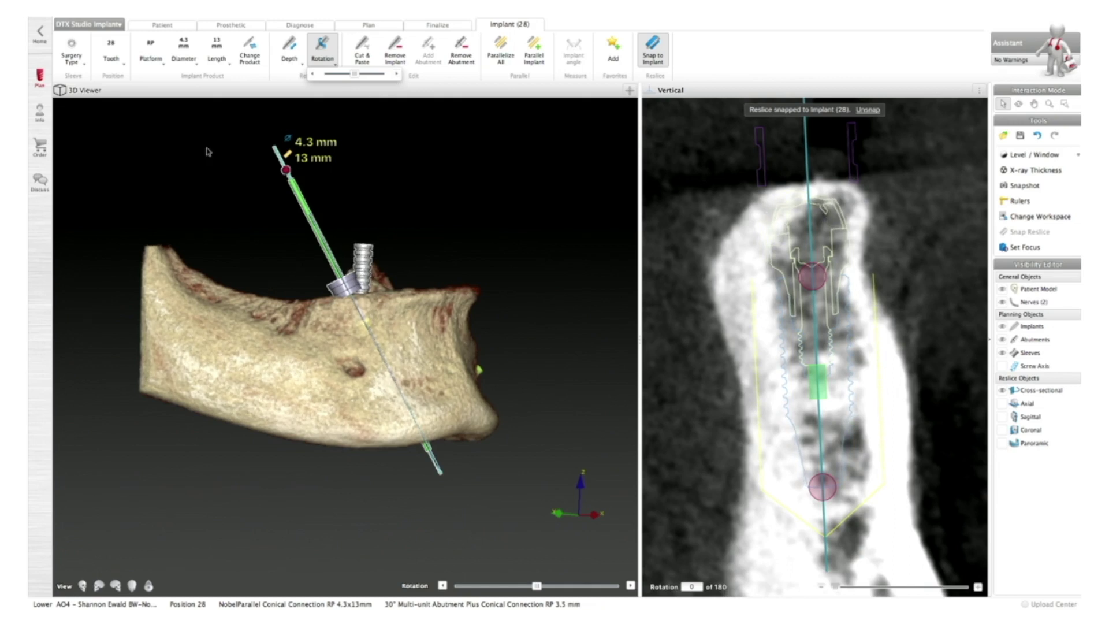
click(183, 165)
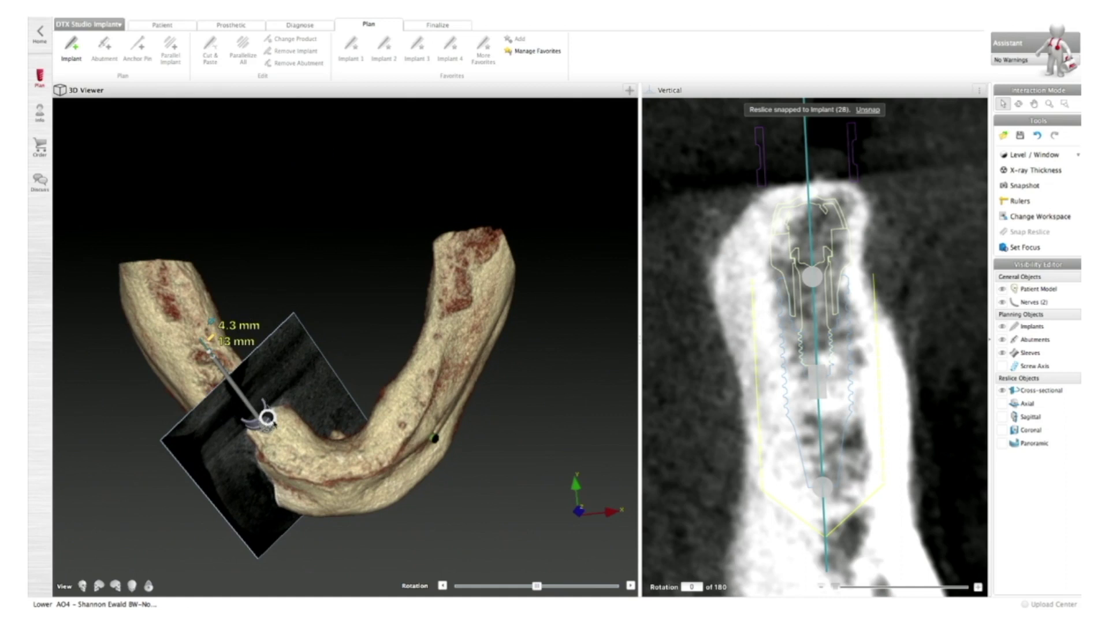
Rotate the reslice snapped to implant 28 to 107 and nudge the implant slightly toward the nerve in the vertical view.
click(1033, 103)
drag(324, 414, 378, 333)
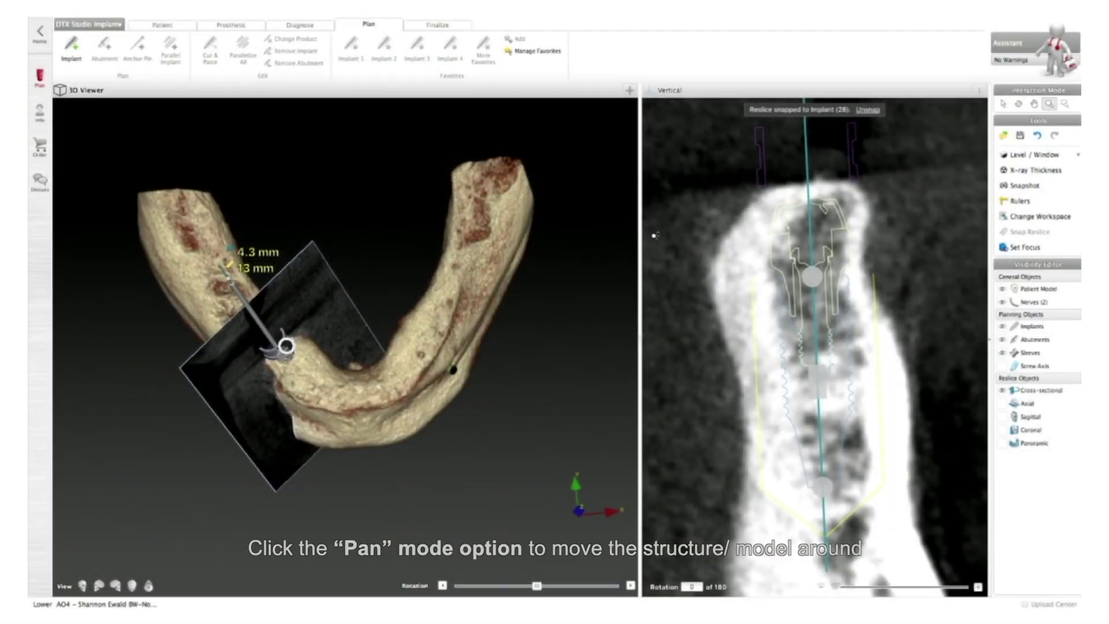
scroll(407, 337, up, 5)
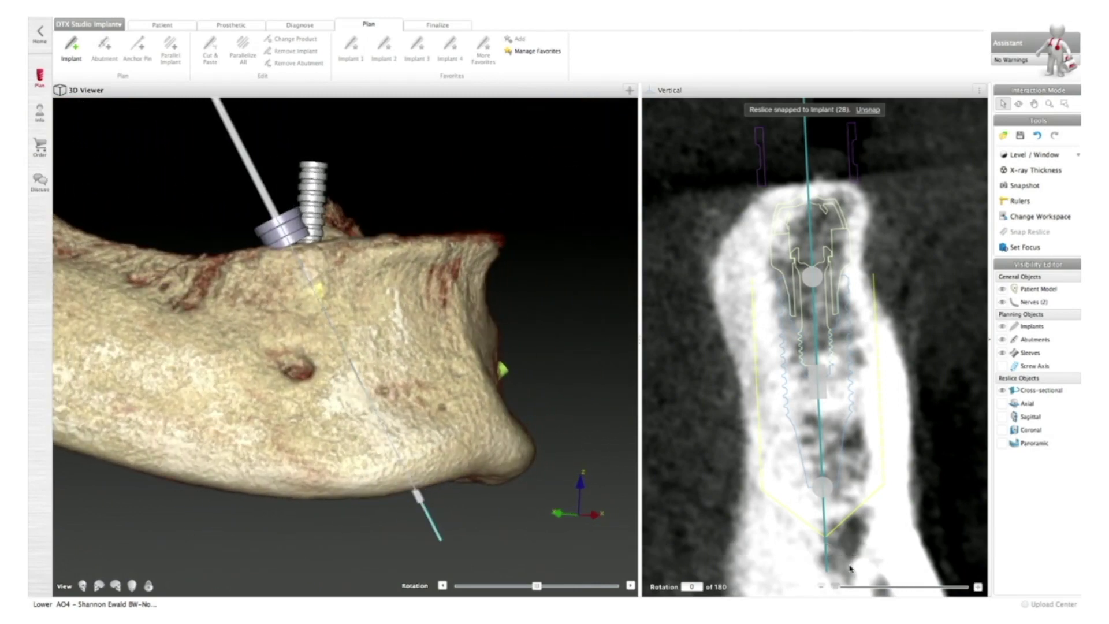
drag(838, 588, 915, 597)
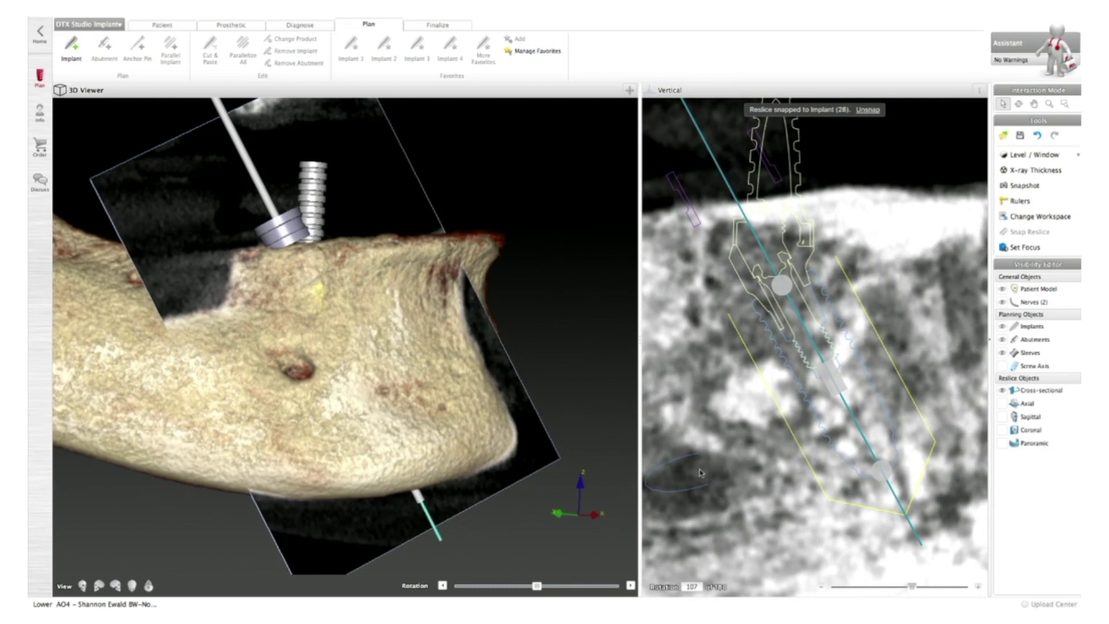
mouse_move(835, 380)
mouse_down()
mouse_move(819, 378)
mouse_move(829, 378)
mouse_up()
drag(569, 263, 559, 255)
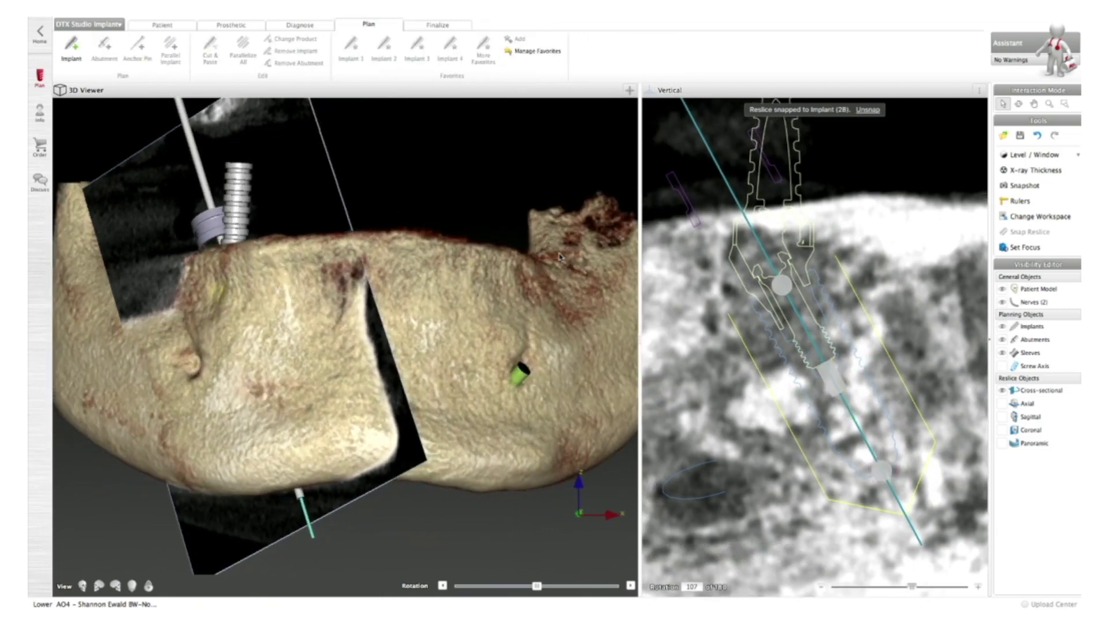
Try to duplicate implant 28 as a parallel implant on the patient's left anterior mandible.
click(246, 197)
scroll(248, 199, down, 5)
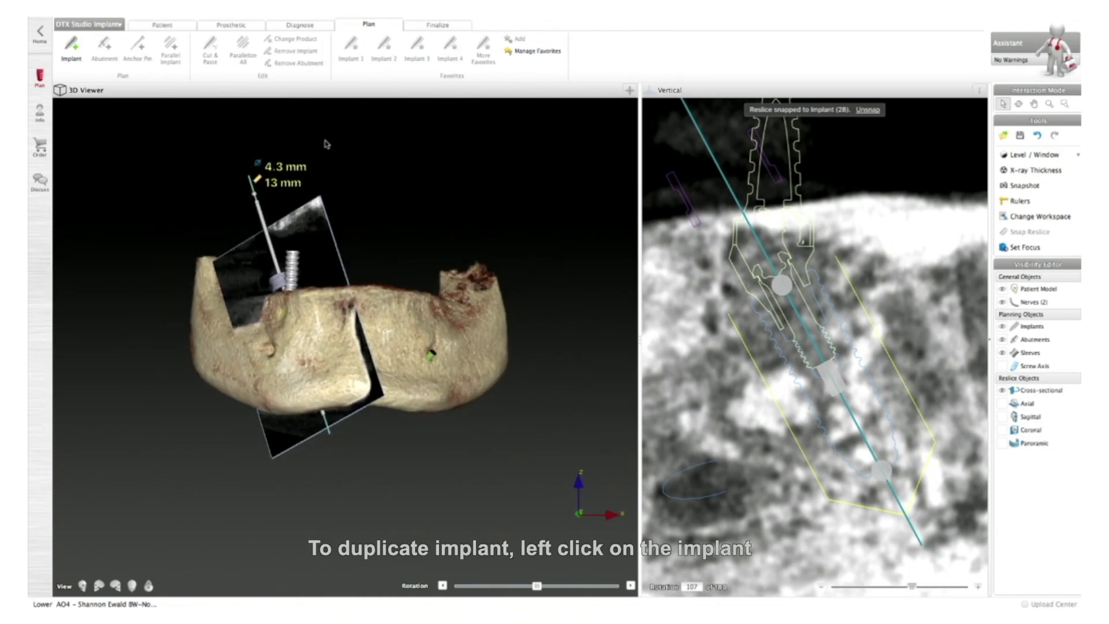
click(264, 221)
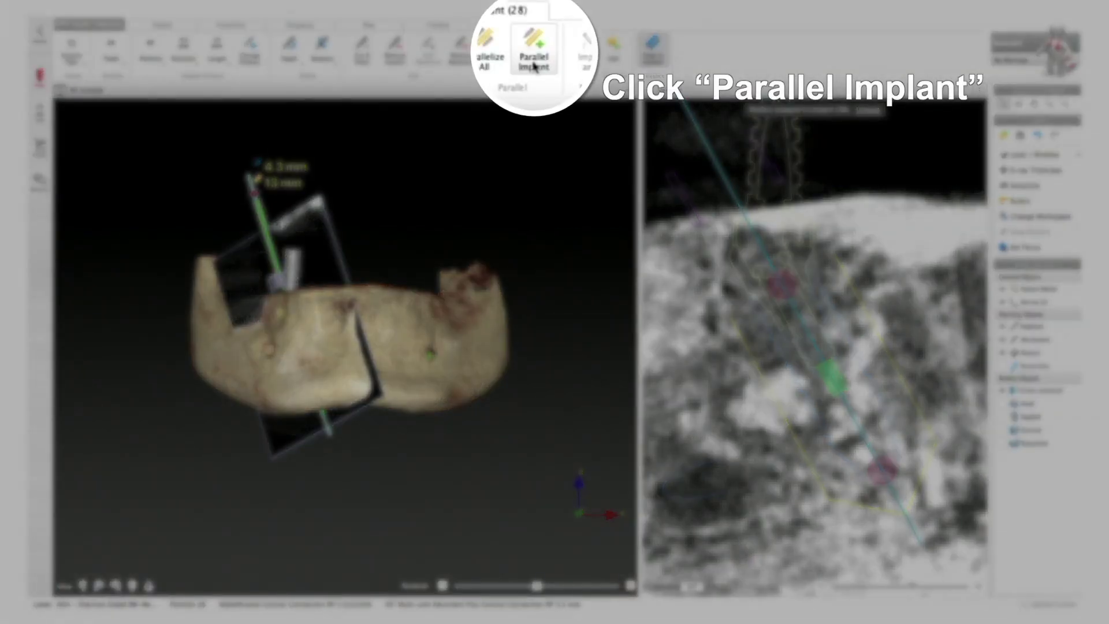
click(533, 62)
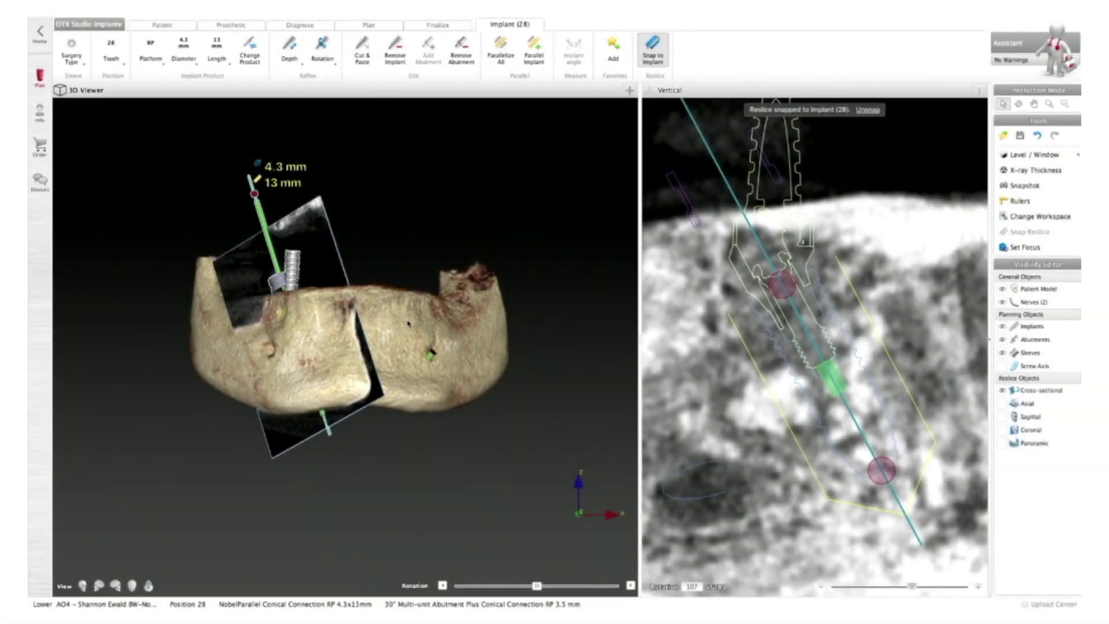
click(408, 324)
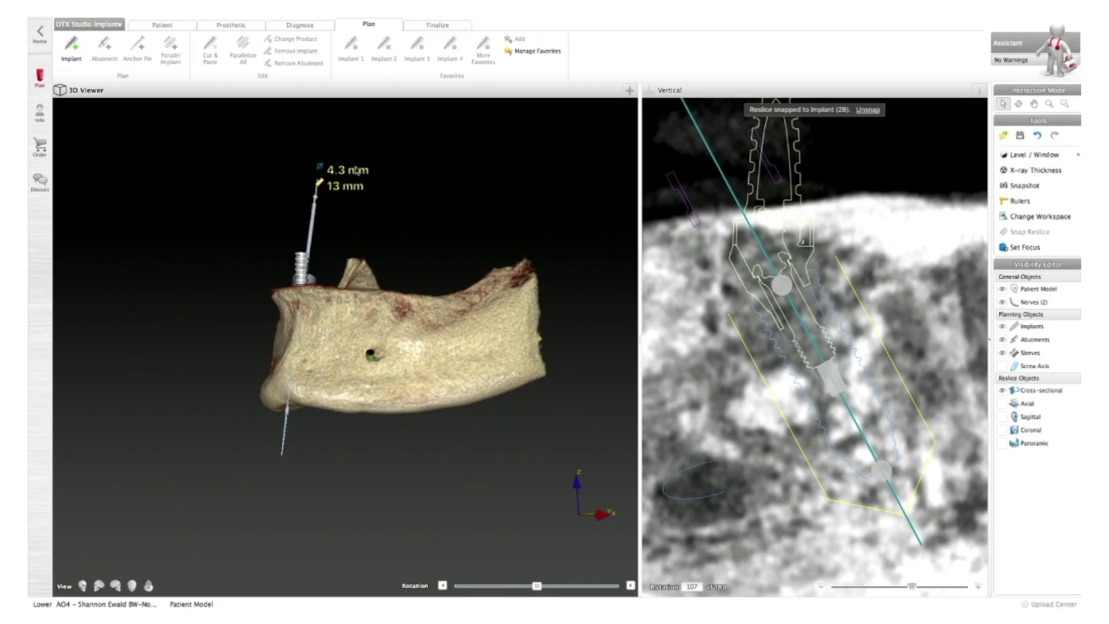
Set the focus on the mandible surface just in front of the left mental foramen.
click(72, 51)
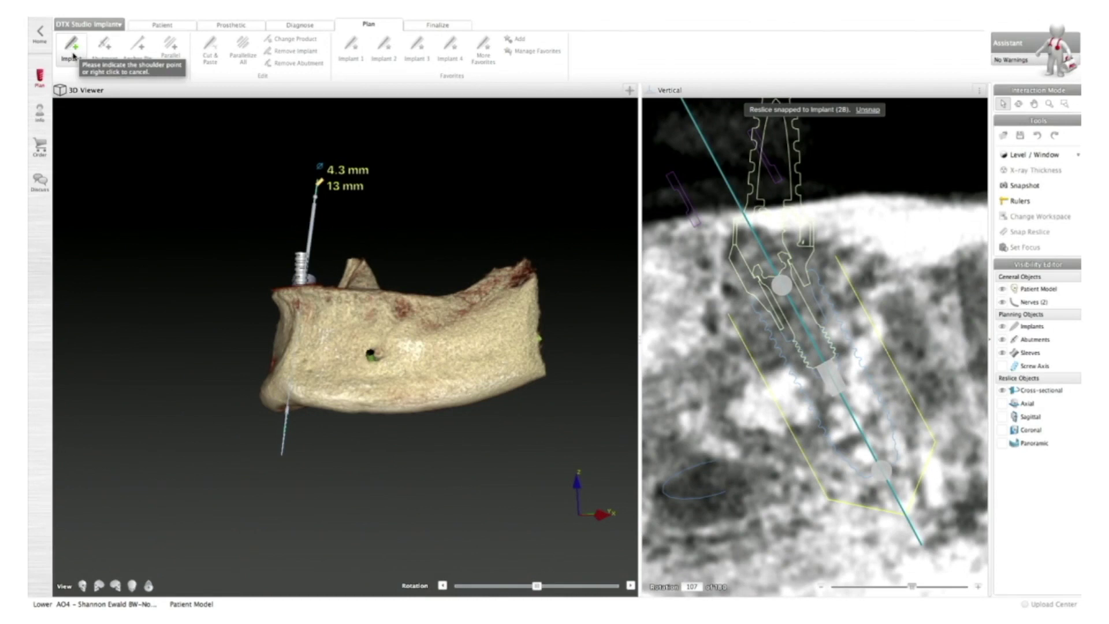
right_click(97, 152)
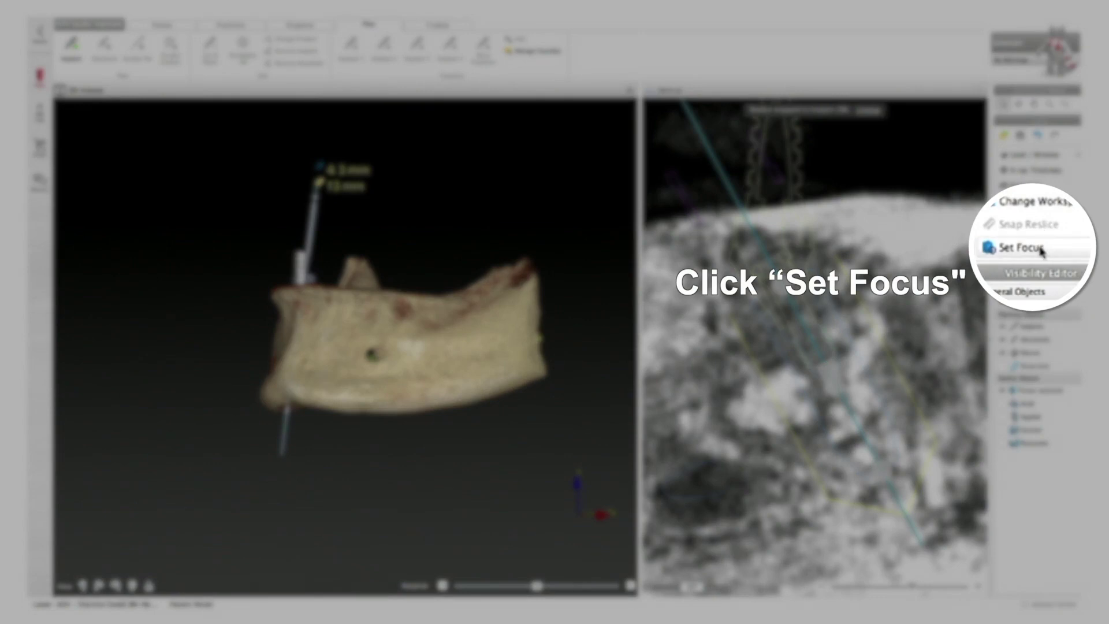
click(1039, 248)
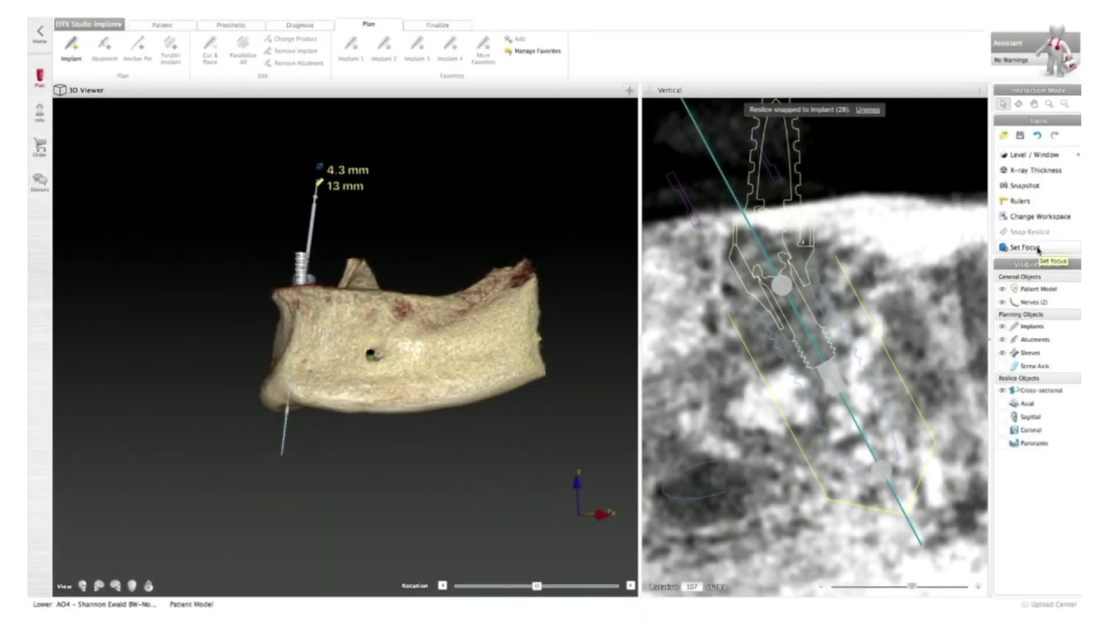
click(1039, 248)
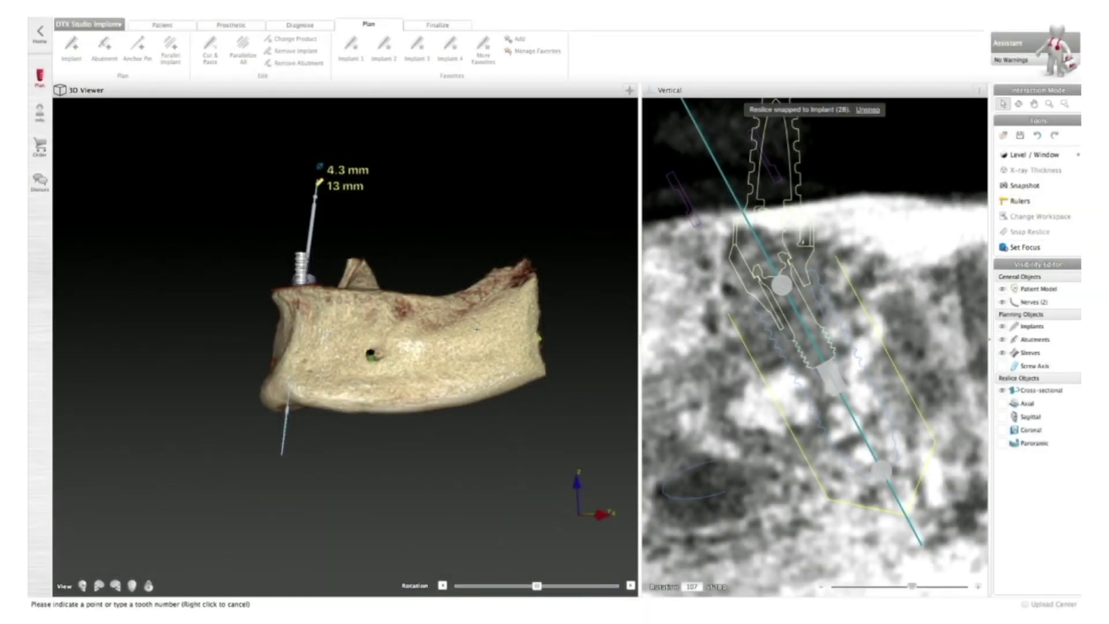
click(352, 327)
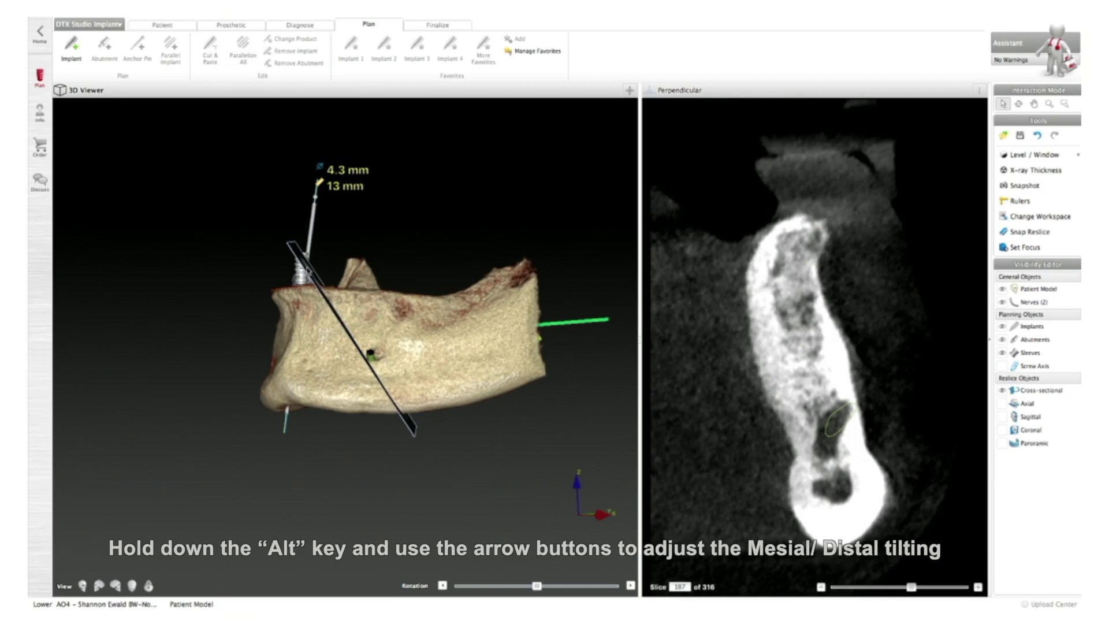
Tilt the cross-sectional reslice mesio-distally until its upper end leans distally and its lower end passes in front of the mental foramen.
click(309, 269)
key(alt+Right)
key(alt+Right)
key(alt+Right)
key(alt+Right)
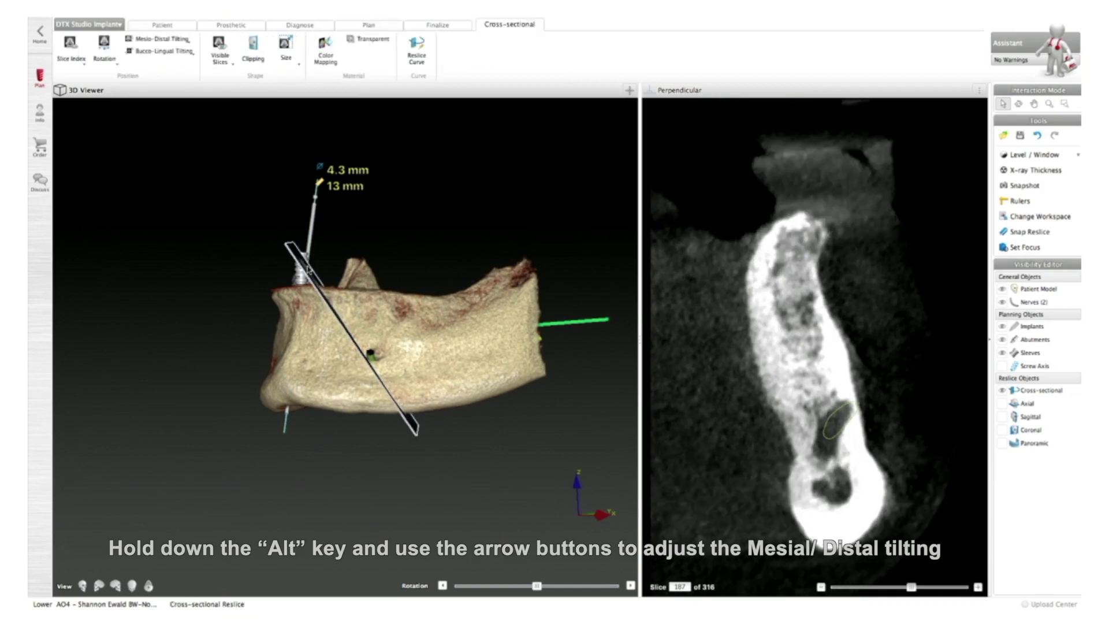
key(alt+Right)
key(alt+Right)
key(alt+Right)
key(alt+Right)
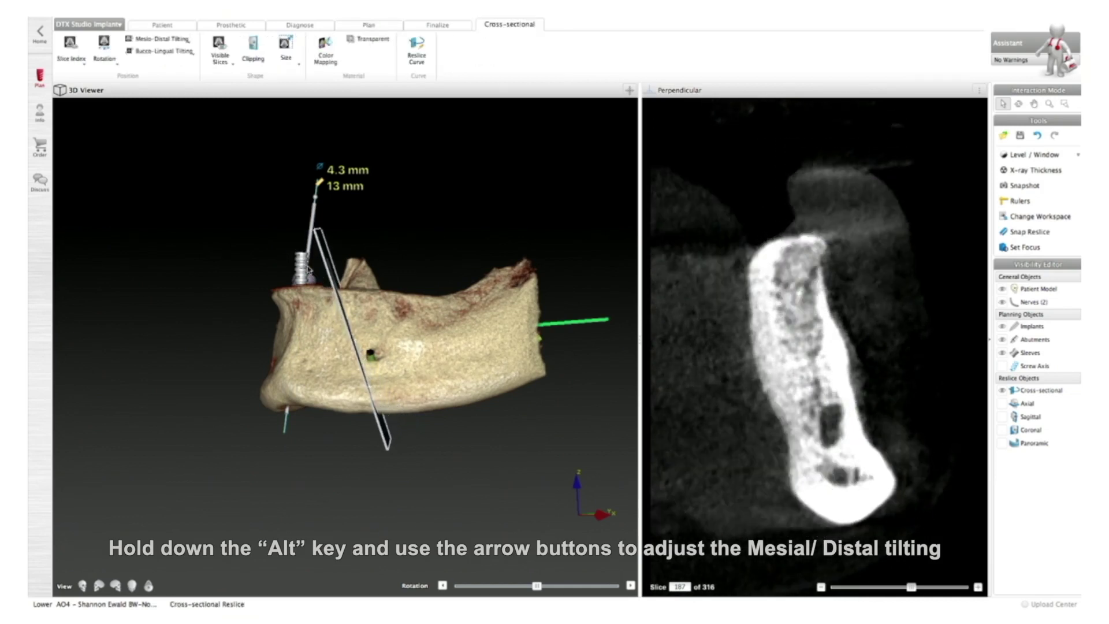
key(alt+Right)
key(alt+Right)
key(alt+Right)
key(alt+Right)
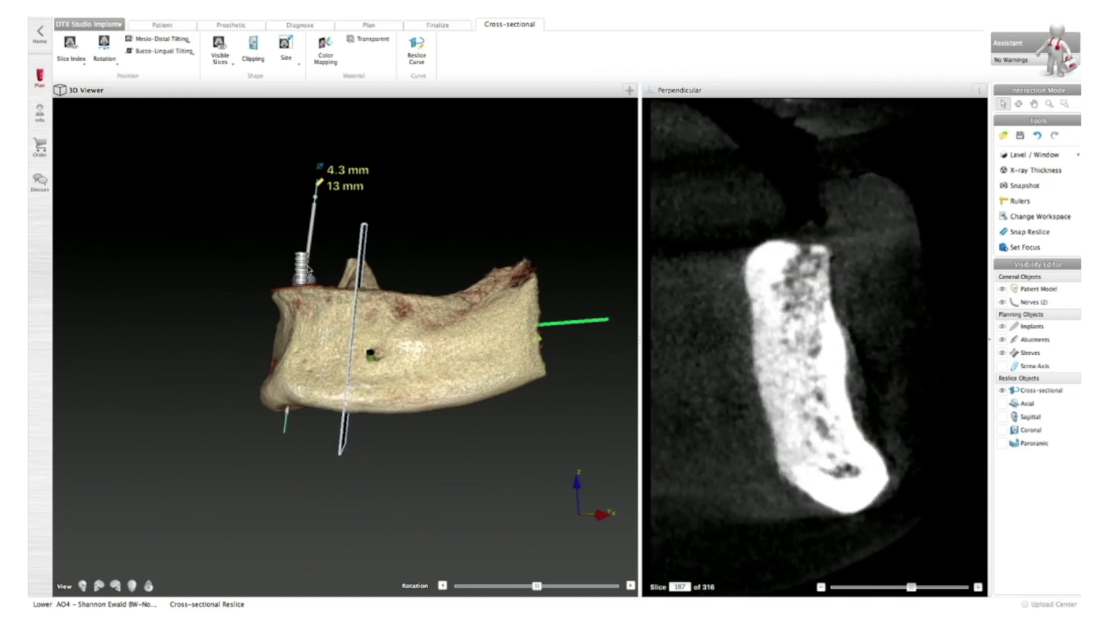
key(alt+Right)
key(alt+Right)
key(alt+Right)
key(alt+Right)
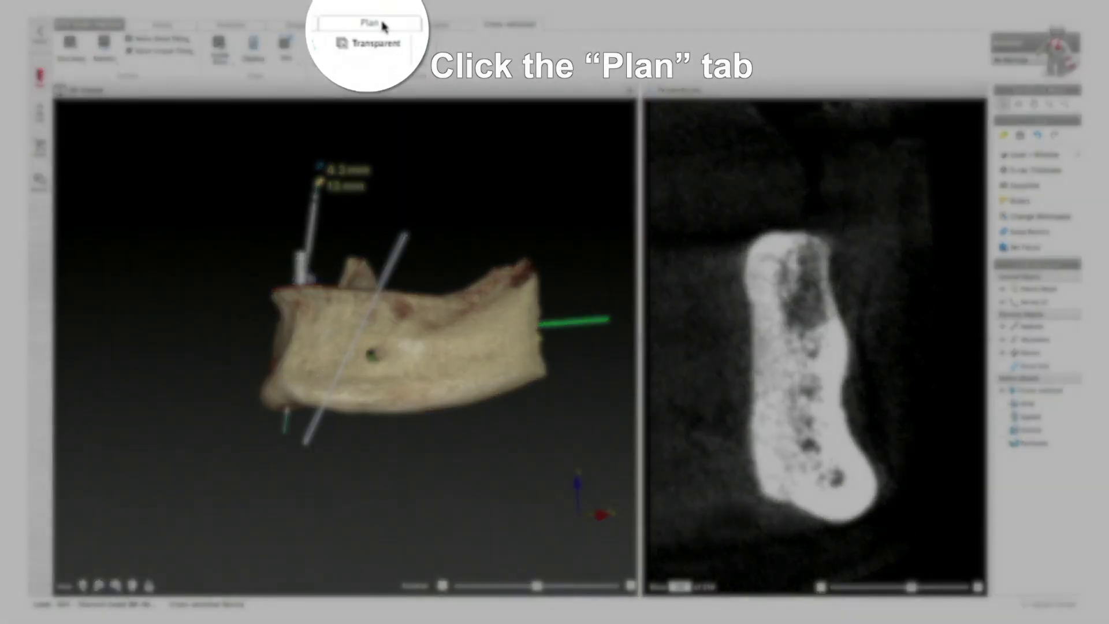
Place a new implant in the perpendicular slice, with its shoulder just below the crest and its tip deep in the ridge.
click(373, 25)
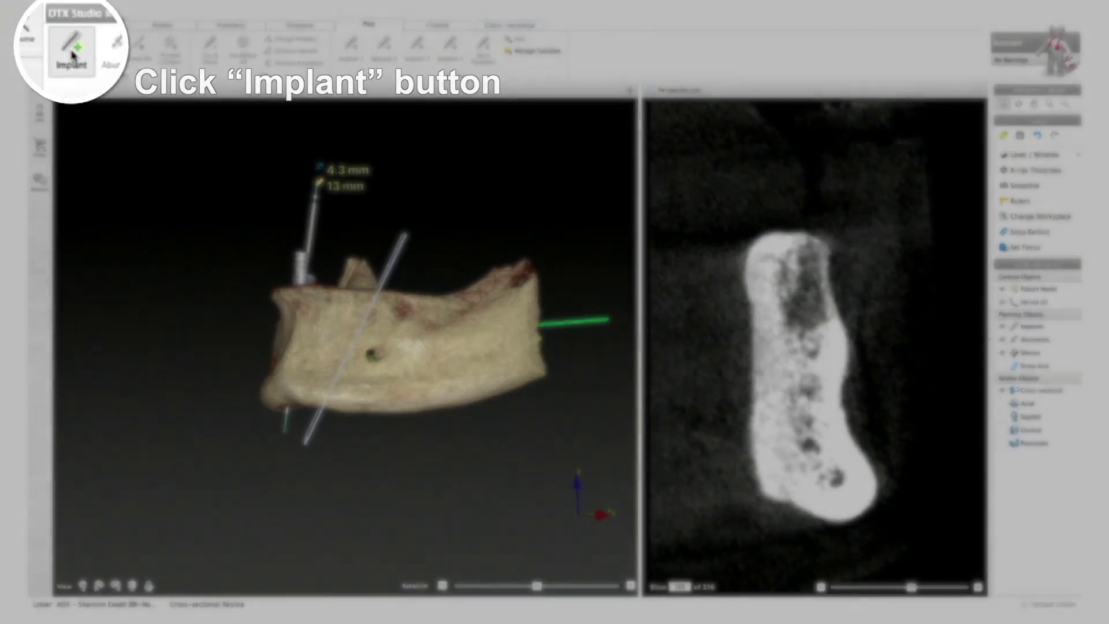
click(69, 49)
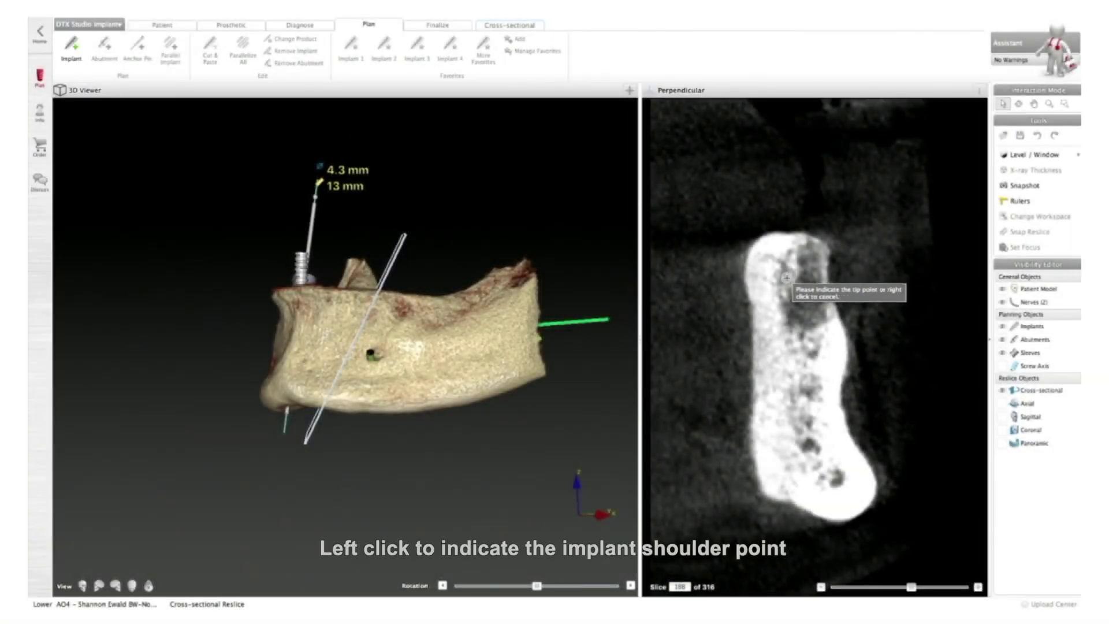
click(787, 278)
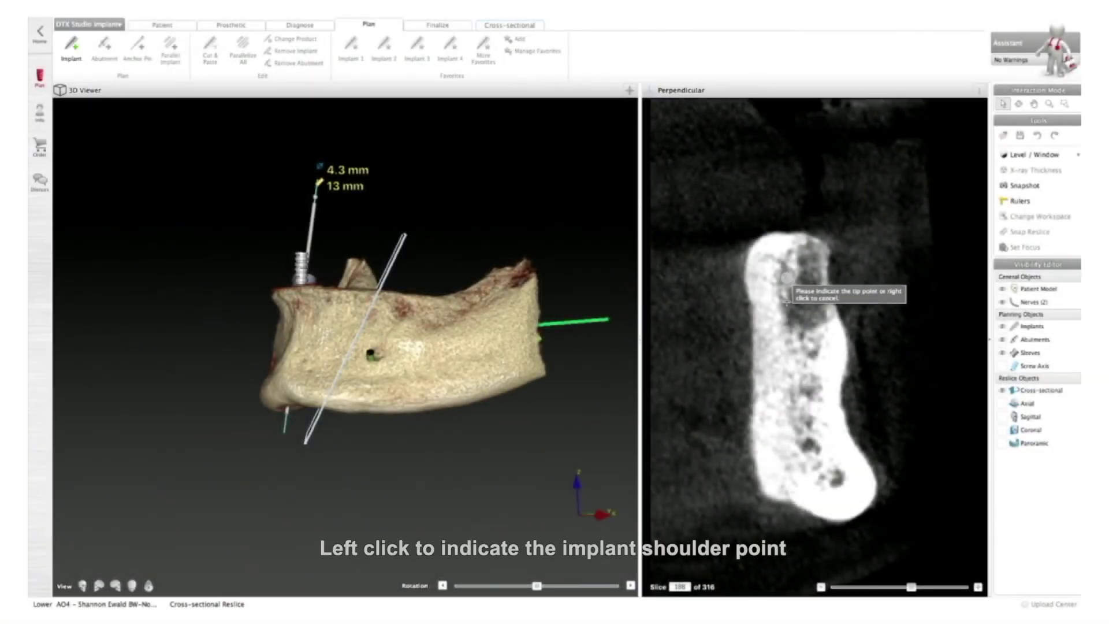
click(790, 421)
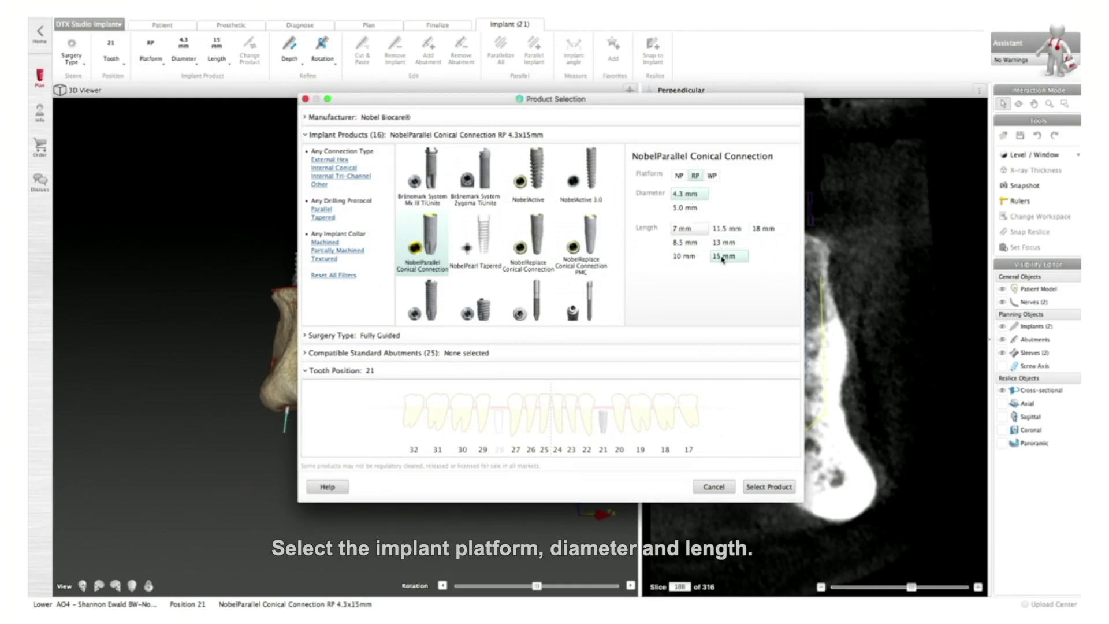
Set the NobelParallel Conical Connection RP 4.3 mm implant's length to 13 mm and its tooth position to 21.
click(731, 244)
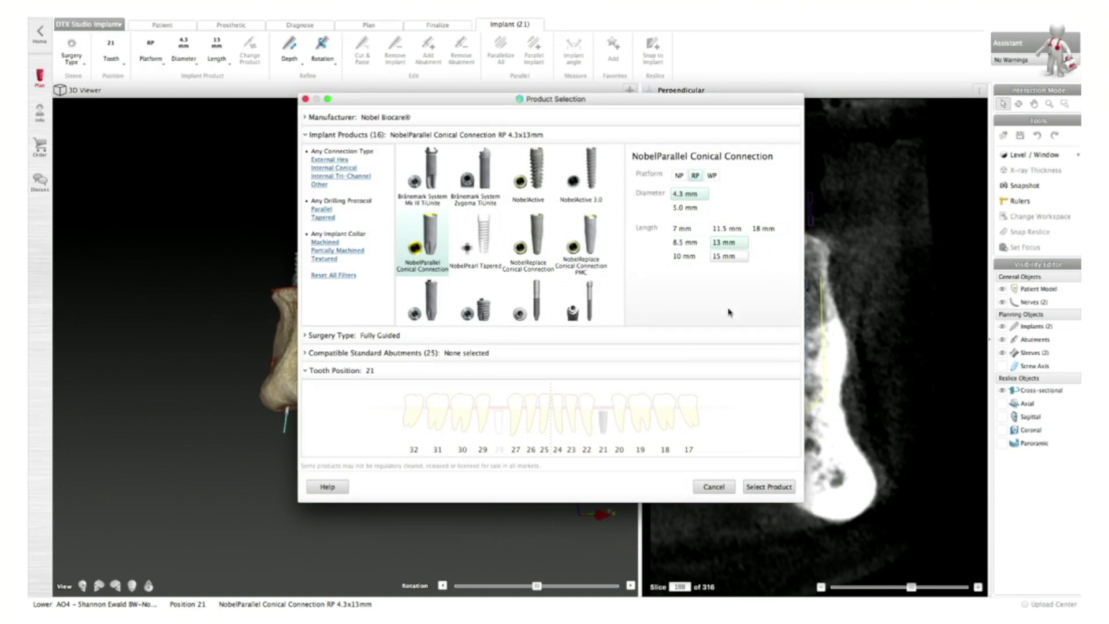
click(622, 412)
click(604, 411)
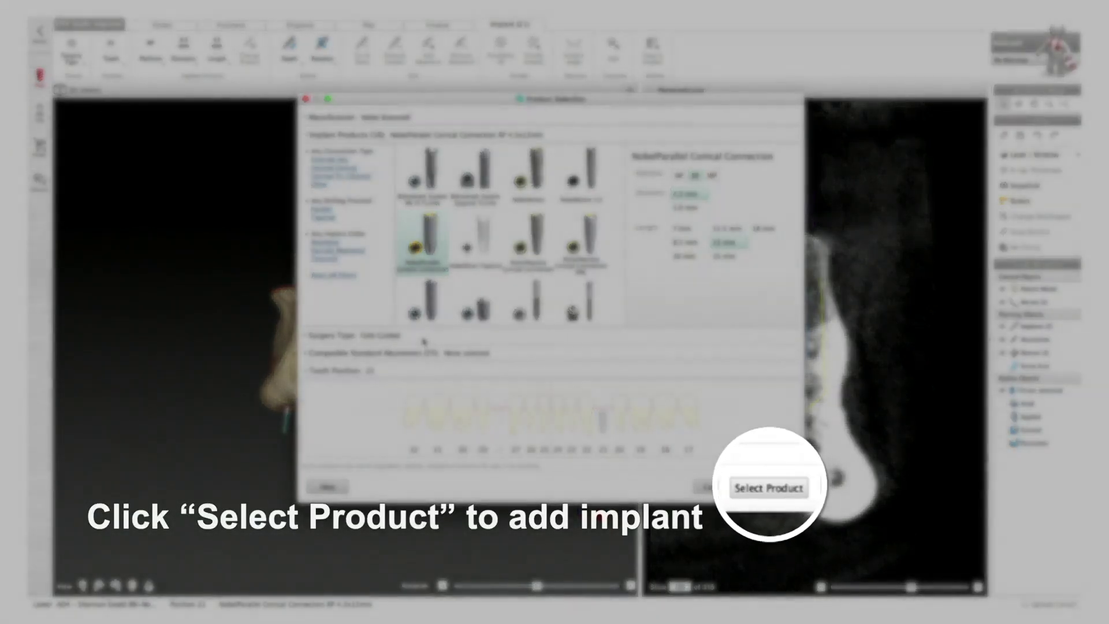
Set implant 21's surgery type to Freehand and add a 30° Multi-unit Abutment Plus with 3.5 mm height.
click(423, 337)
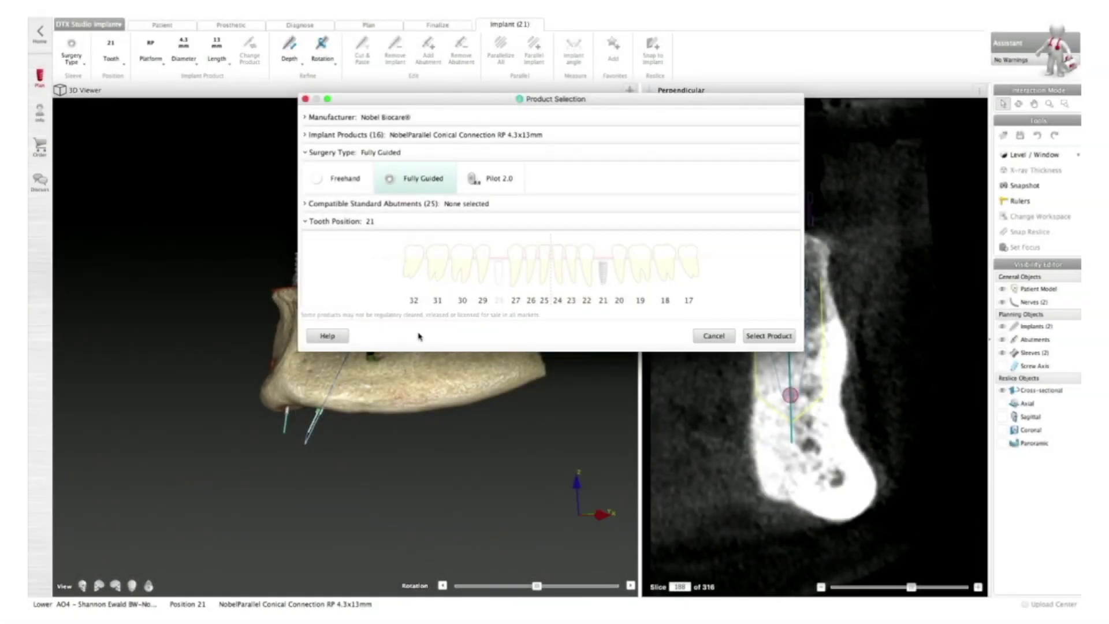
click(329, 179)
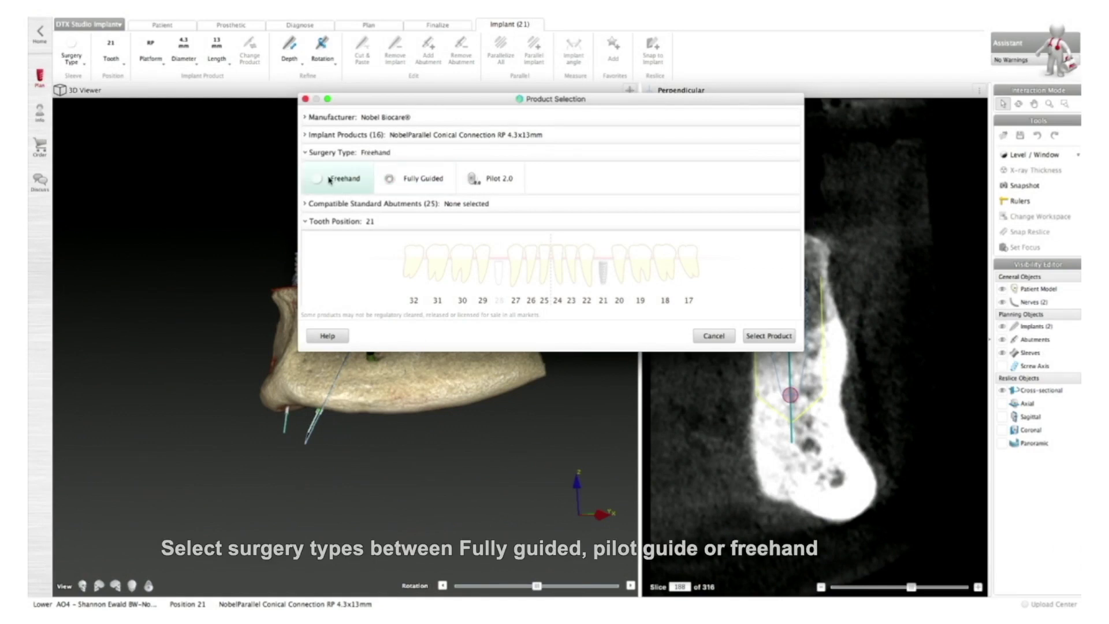
click(398, 204)
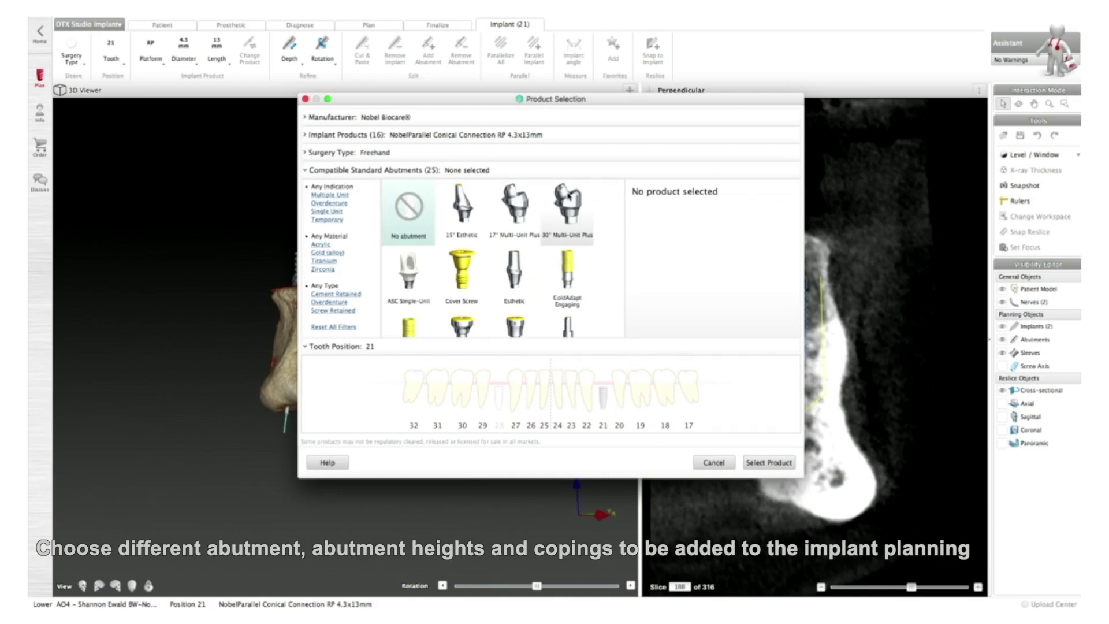
click(563, 199)
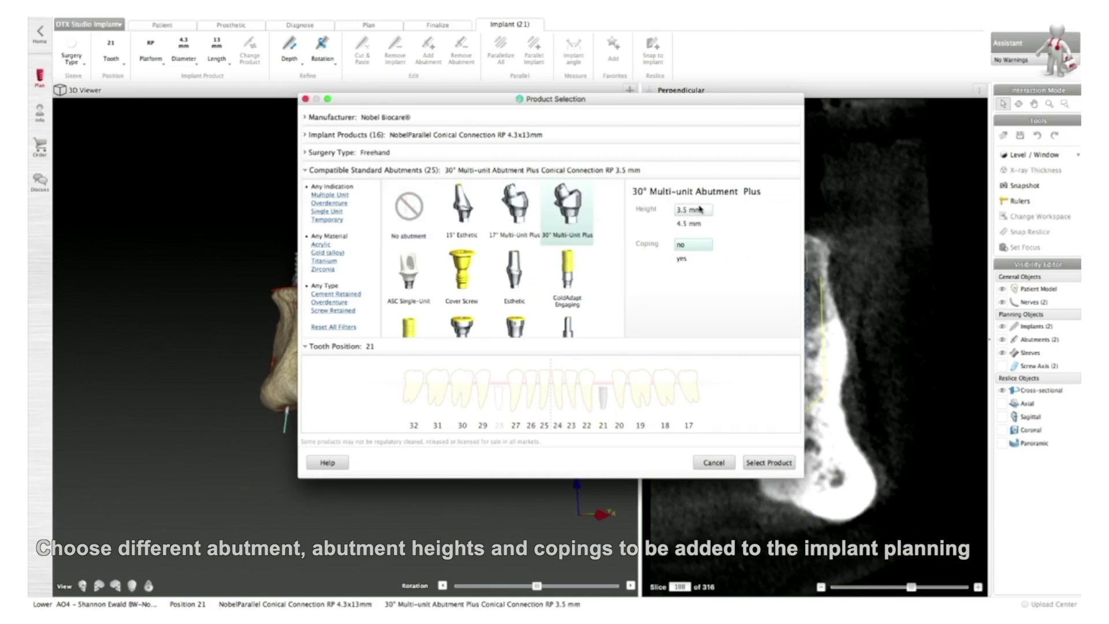
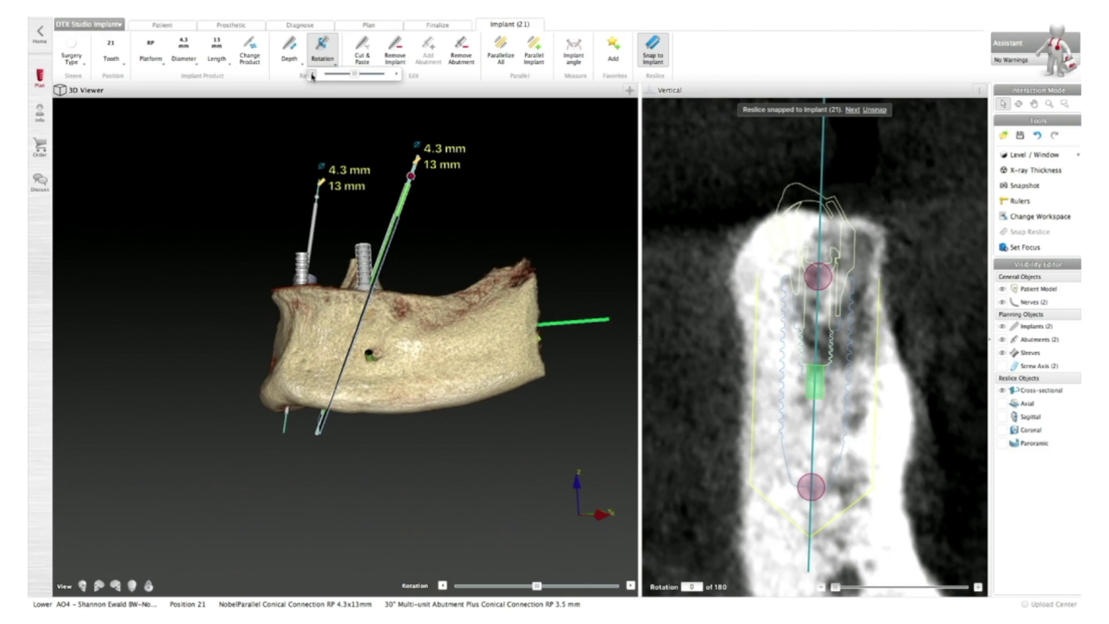
Tilt implant 21 slightly from the front and adjust its position within the ridge in the vertical view.
click(267, 208)
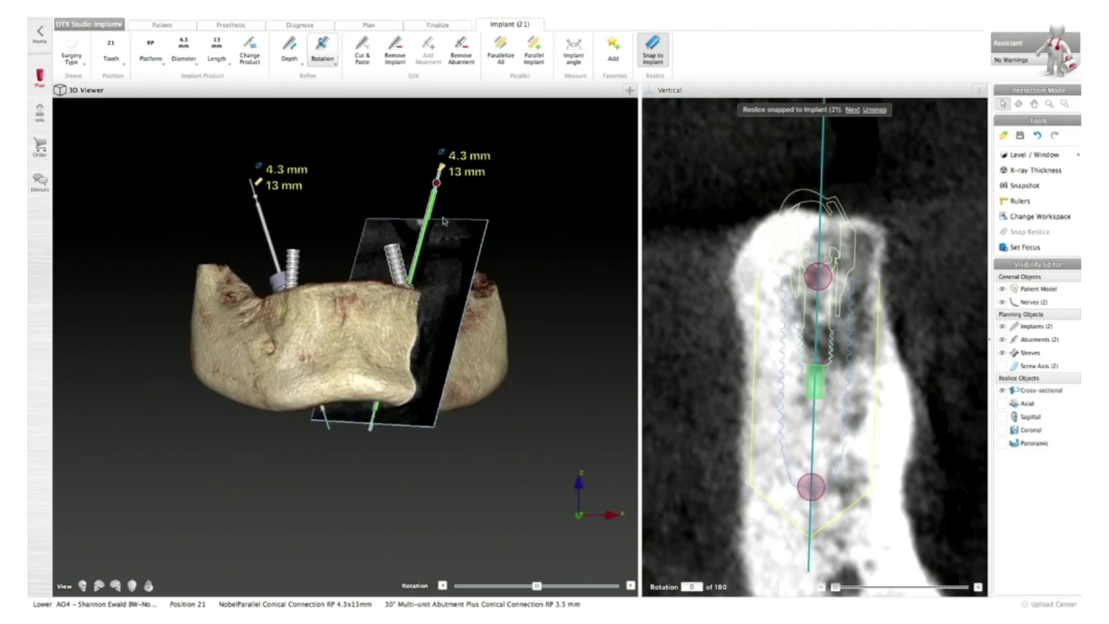
drag(437, 184, 450, 184)
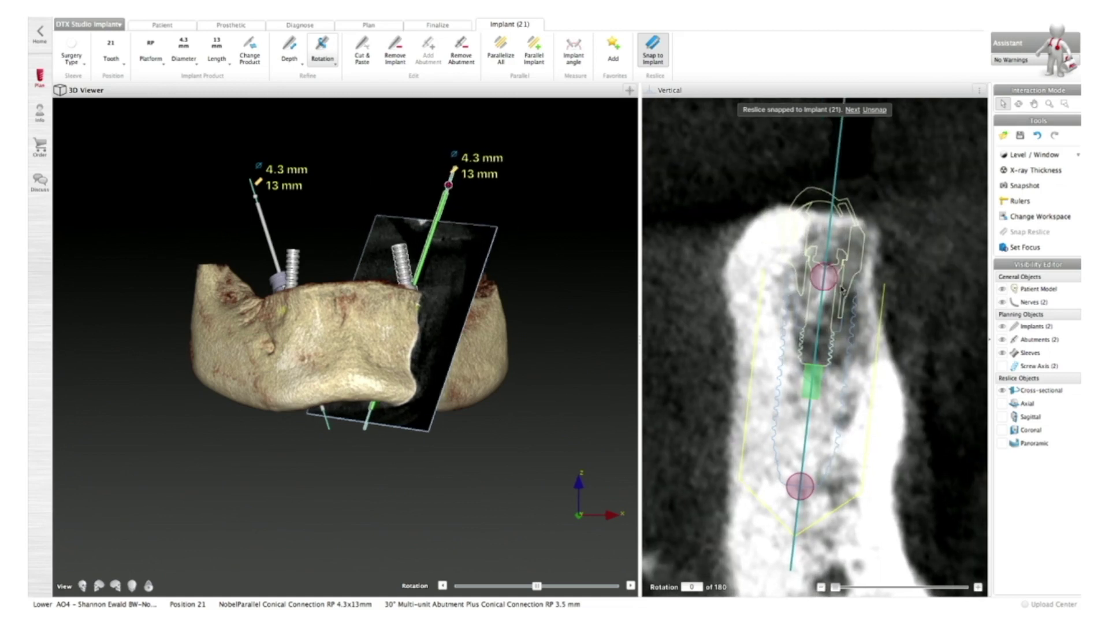
drag(816, 381, 805, 381)
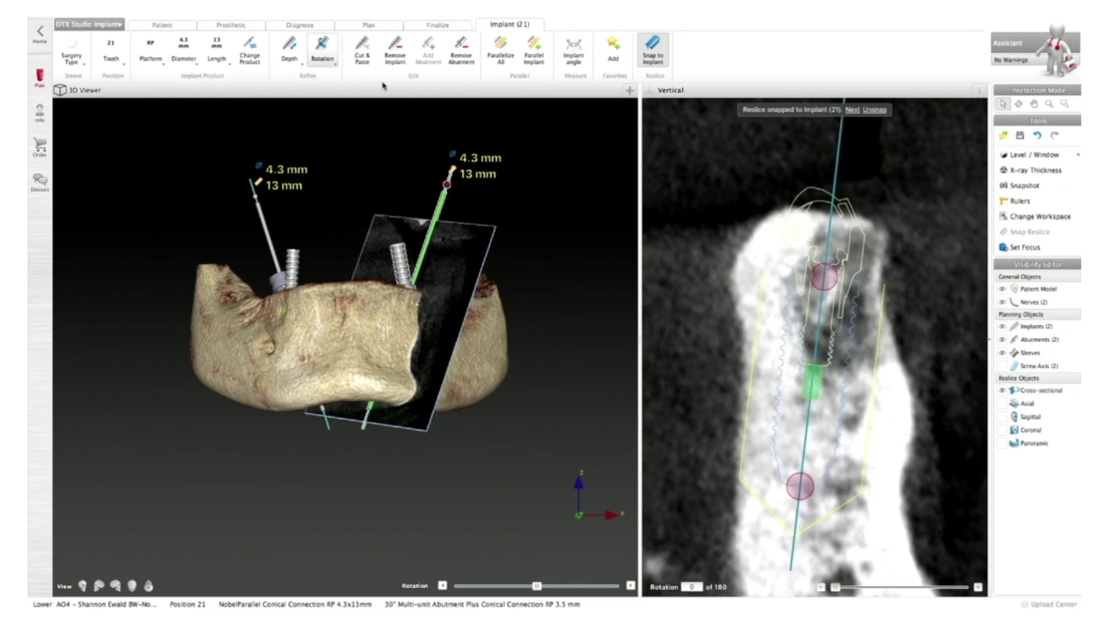
Rotate implant 21's abutment in small increments until its coping stands upright above the ridge.
click(322, 60)
click(397, 74)
click(312, 76)
click(312, 76)
click(312, 76)
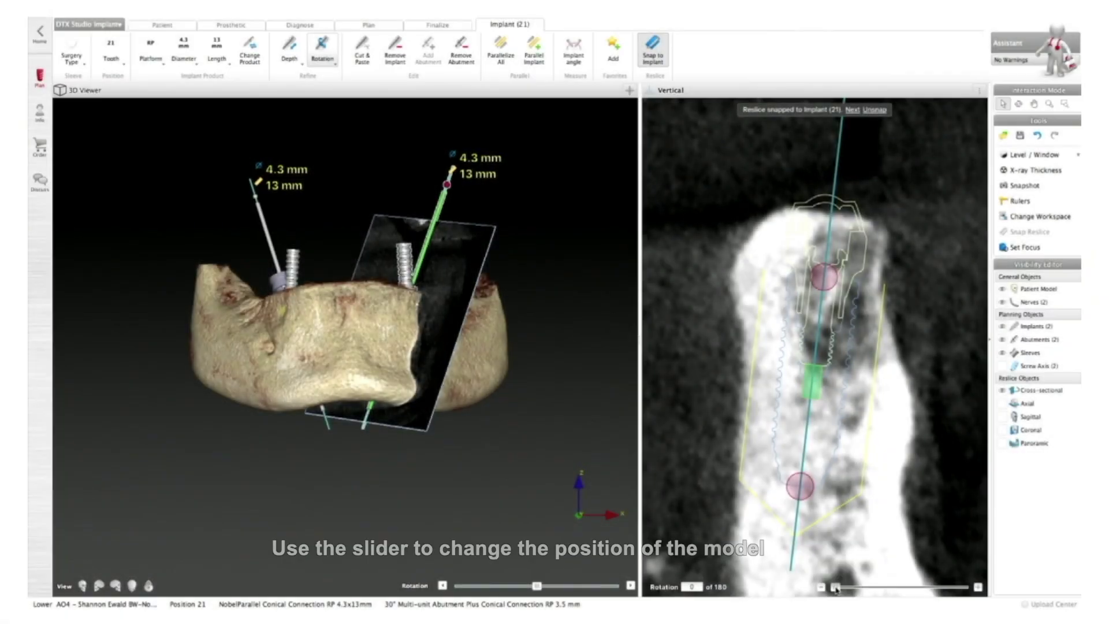
Rotate the reslice snapped to implant 21 to 74, increase the implant's distal tilt, and shift the whole implant slightly distally.
drag(836, 588, 887, 590)
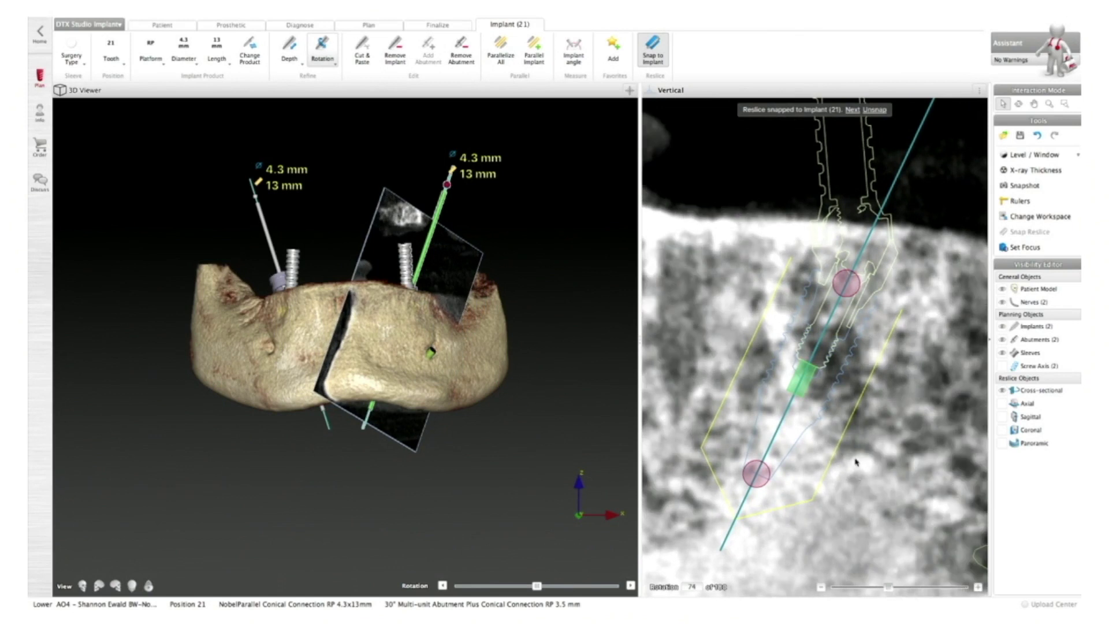
drag(847, 282, 864, 290)
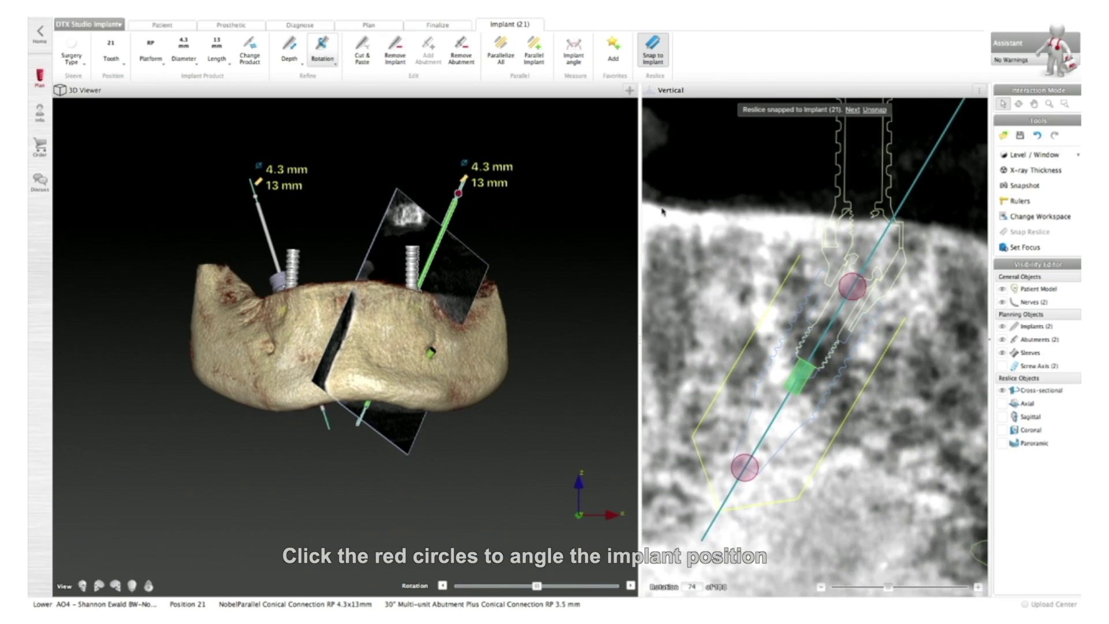
click(356, 171)
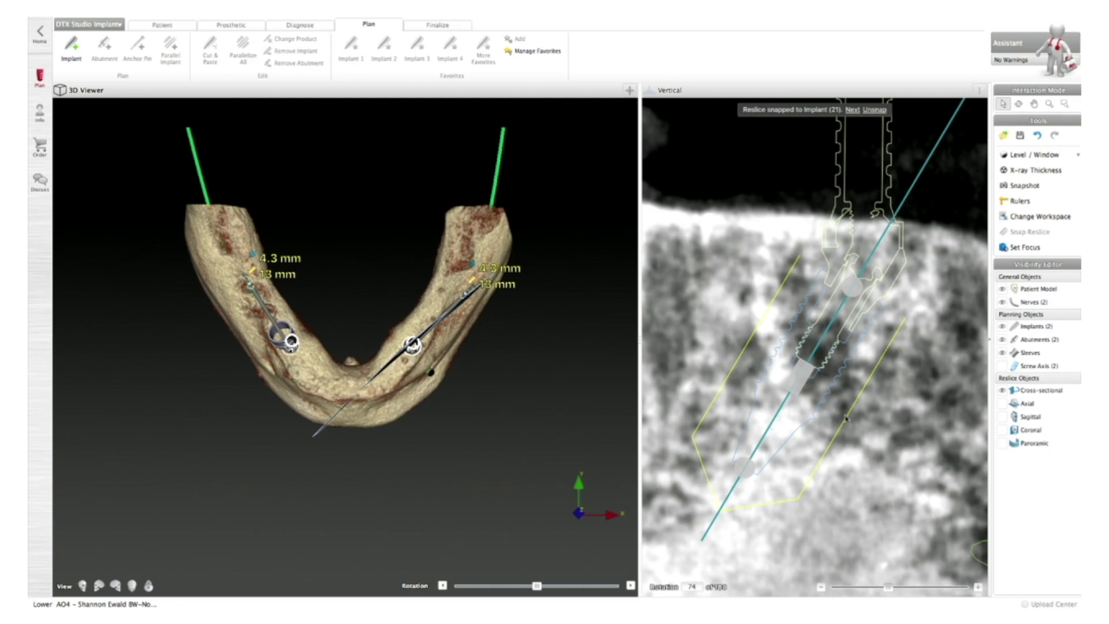
click(800, 381)
drag(813, 386, 832, 386)
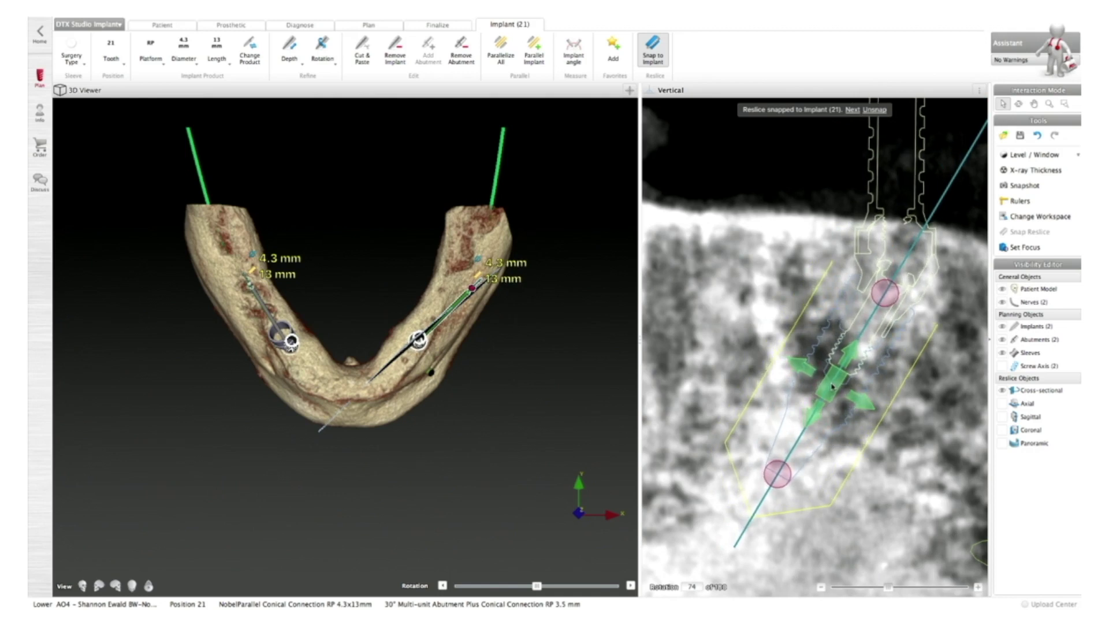
Rotate the reslice of implant 21 back to 0, straighten the implant slightly between the bone walls, and deselect it.
drag(889, 588, 821, 587)
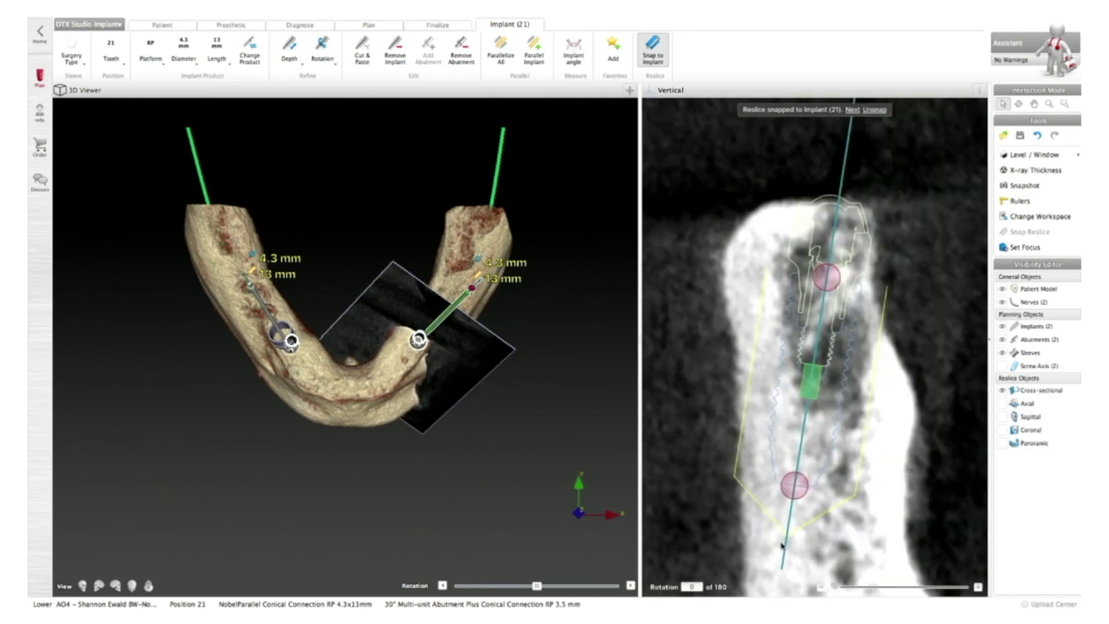
drag(813, 268, 823, 276)
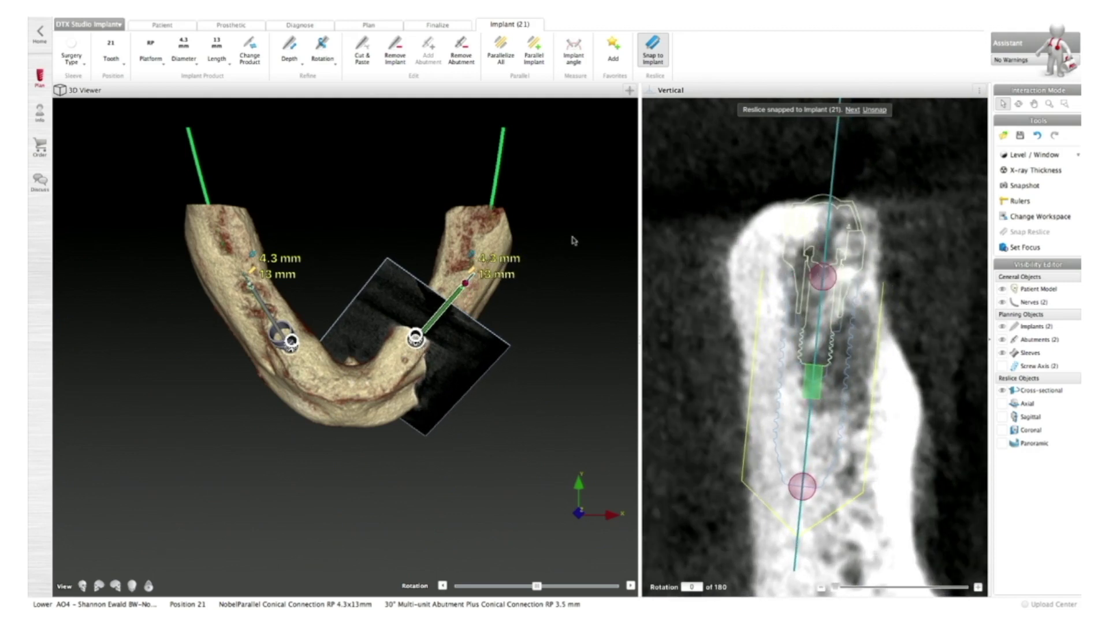
click(342, 186)
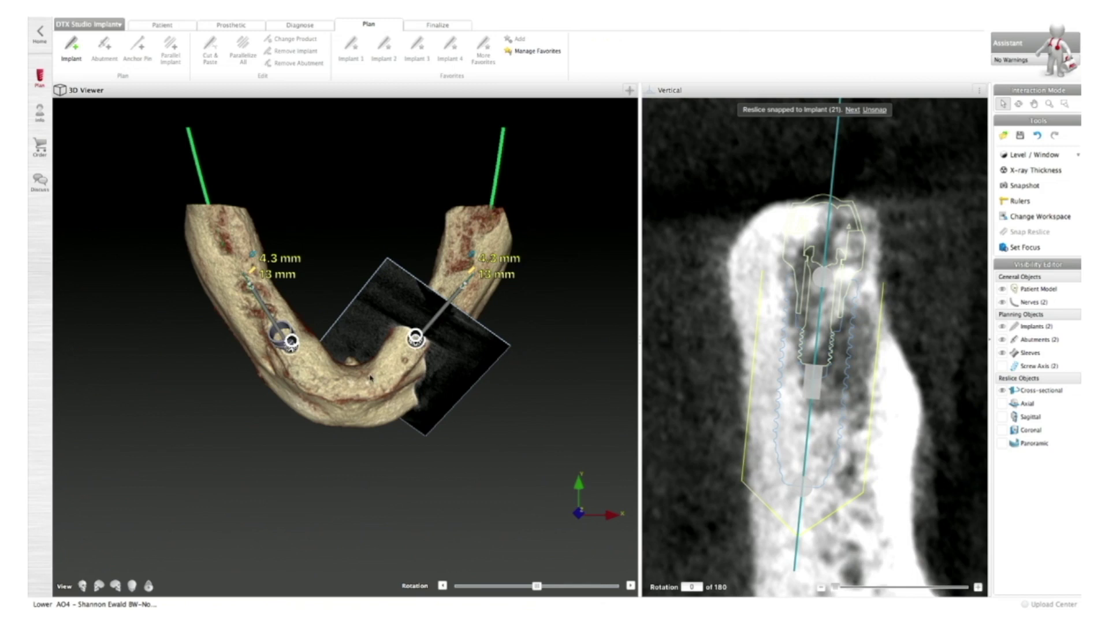
Set the focus on the left anterior ridge between implant 21 and the midline, and select the cross-sectional reslice.
scroll(347, 332, up, 2)
scroll(370, 379, up, 2)
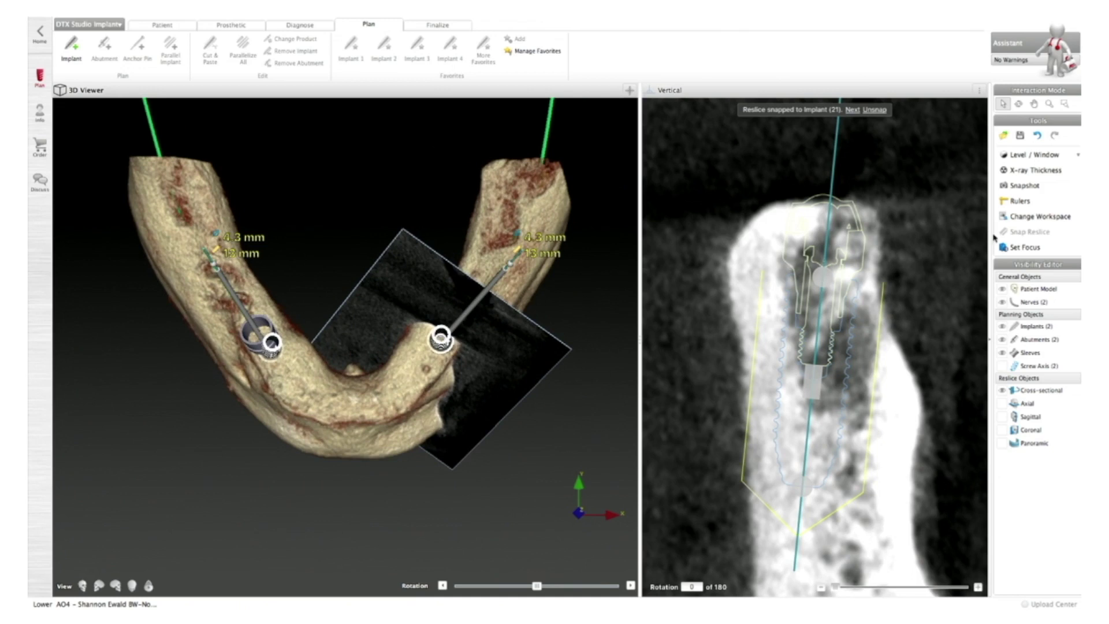
click(1020, 247)
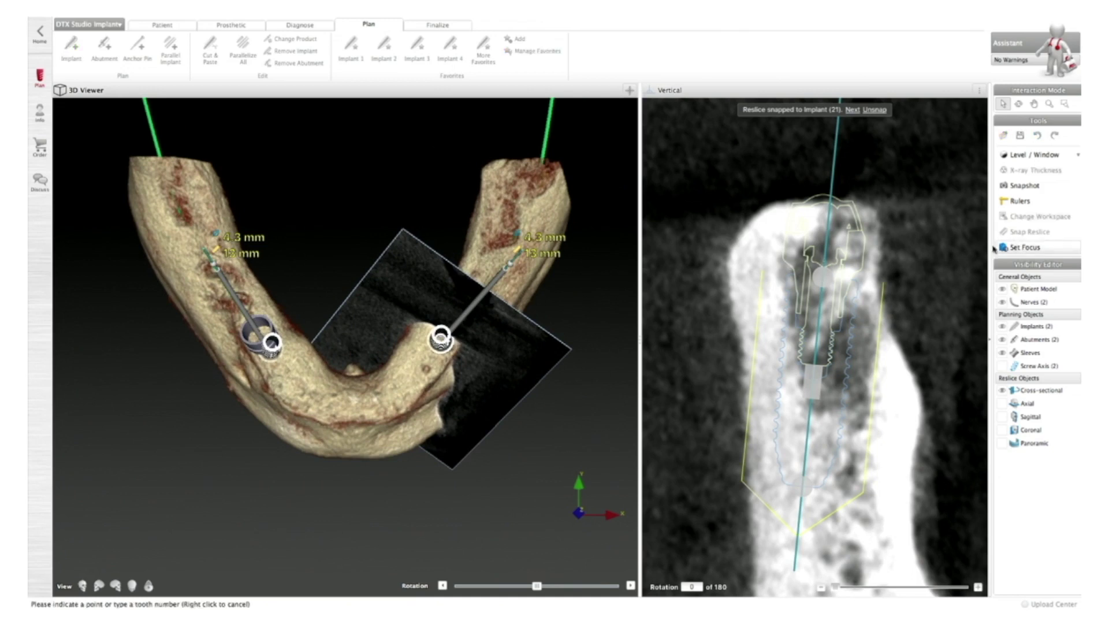
click(397, 386)
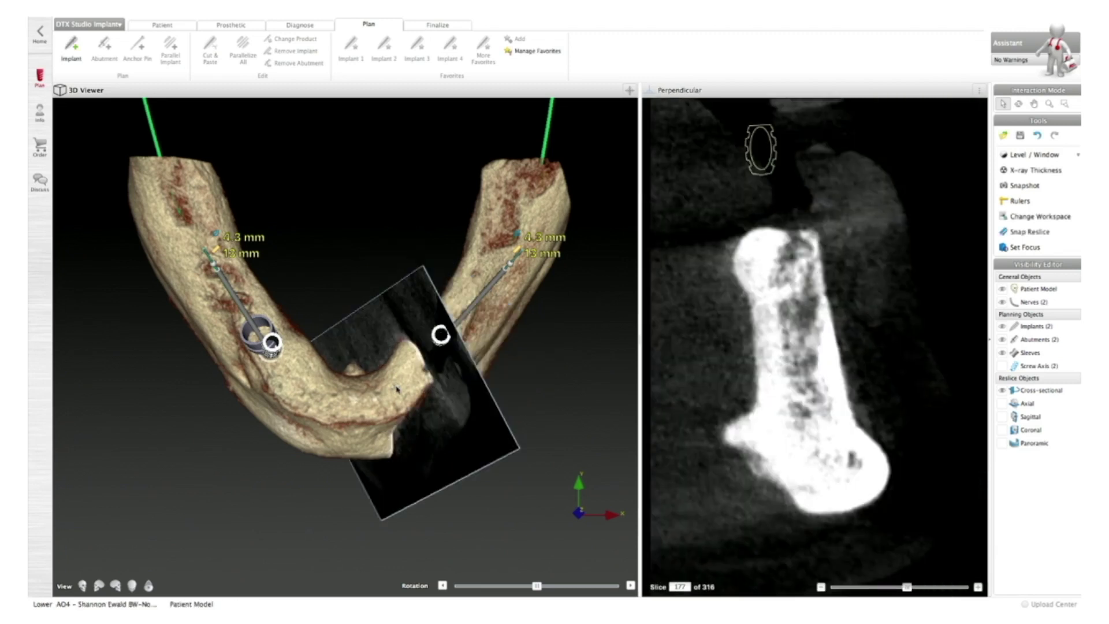
click(455, 443)
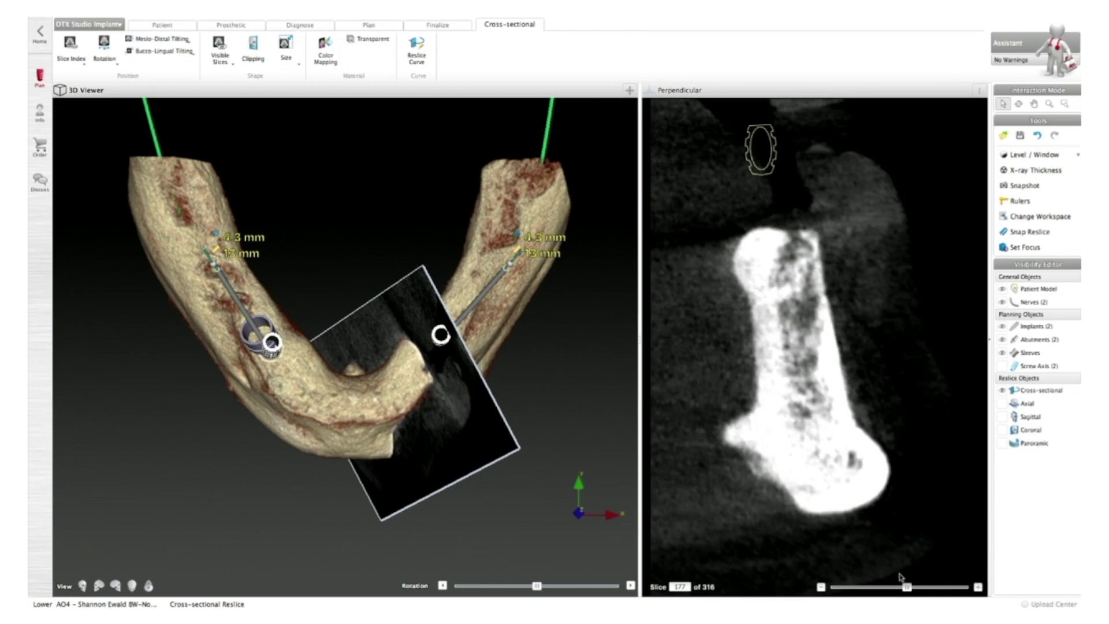
Move the cross-sectional reslice to slice 171 and adjust its mesio-distal tilting to suit the left anterior implant site.
drag(907, 589, 904, 589)
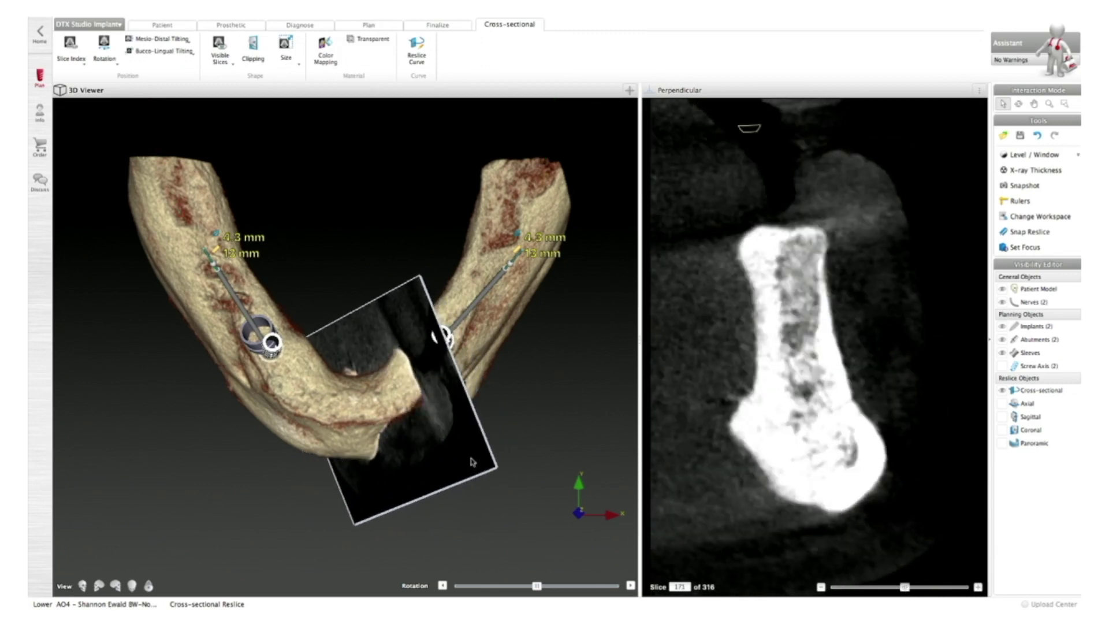
scroll(472, 462, down, 3)
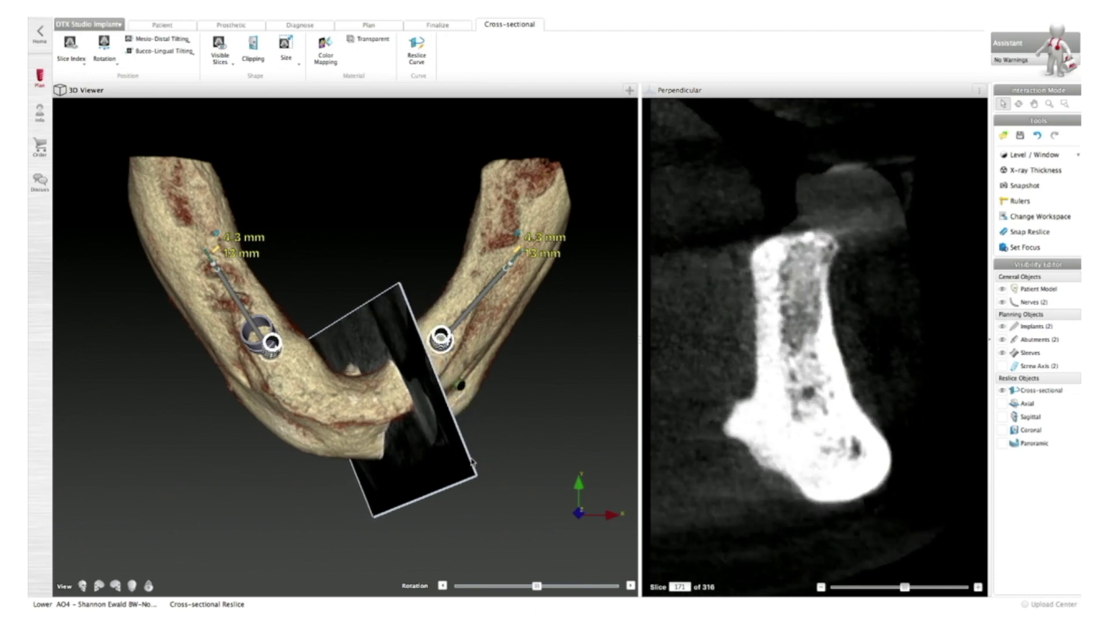
scroll(472, 461, down, 5)
scroll(471, 461, down, 6)
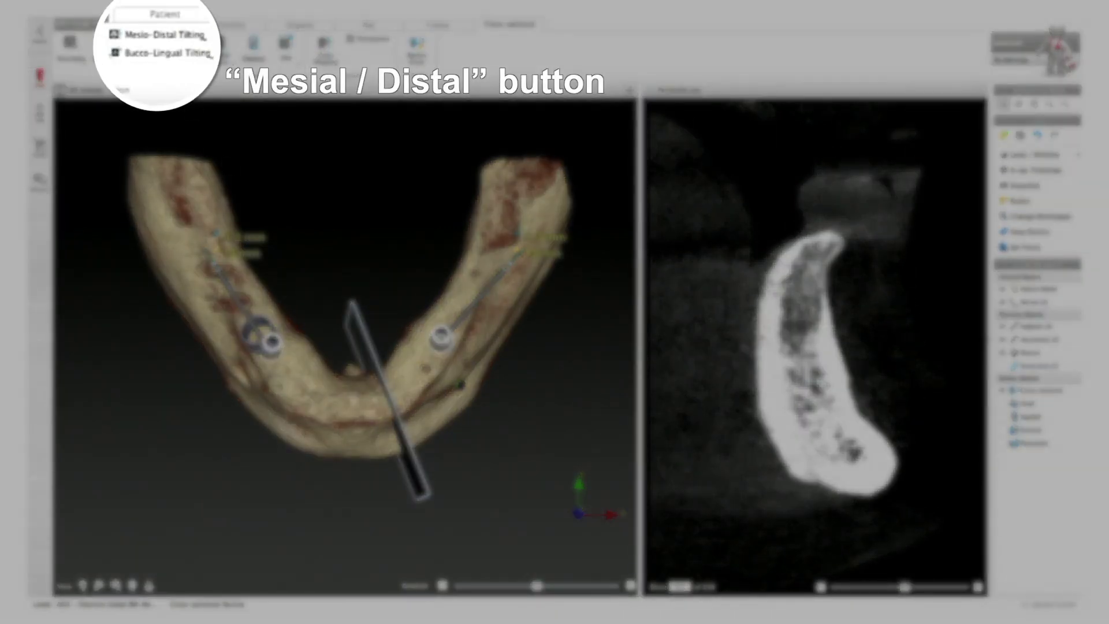
click(176, 49)
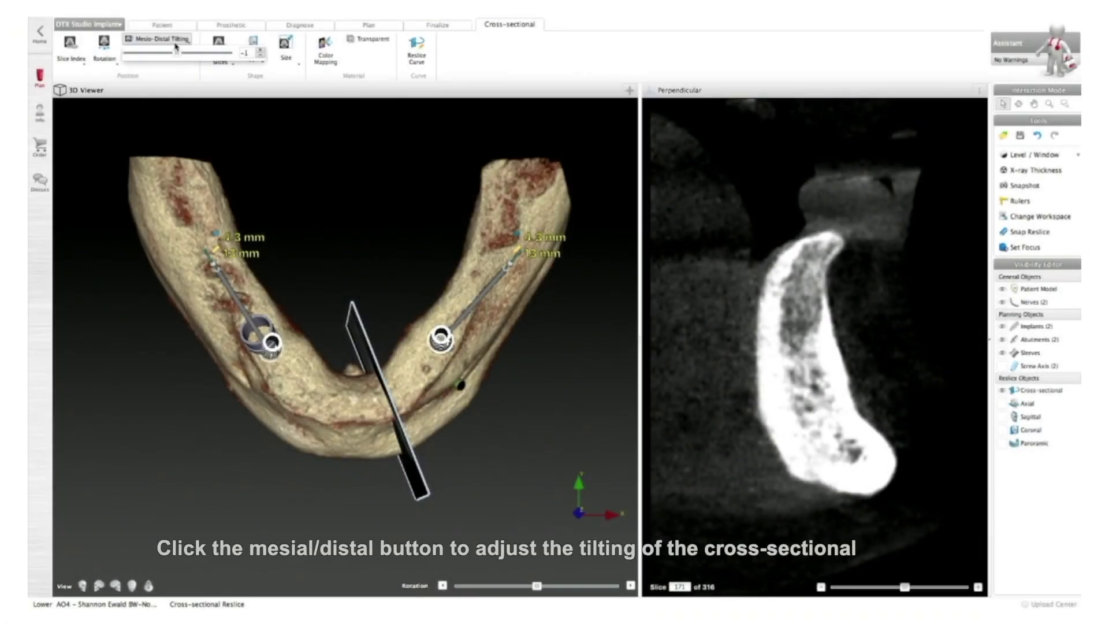
click(260, 54)
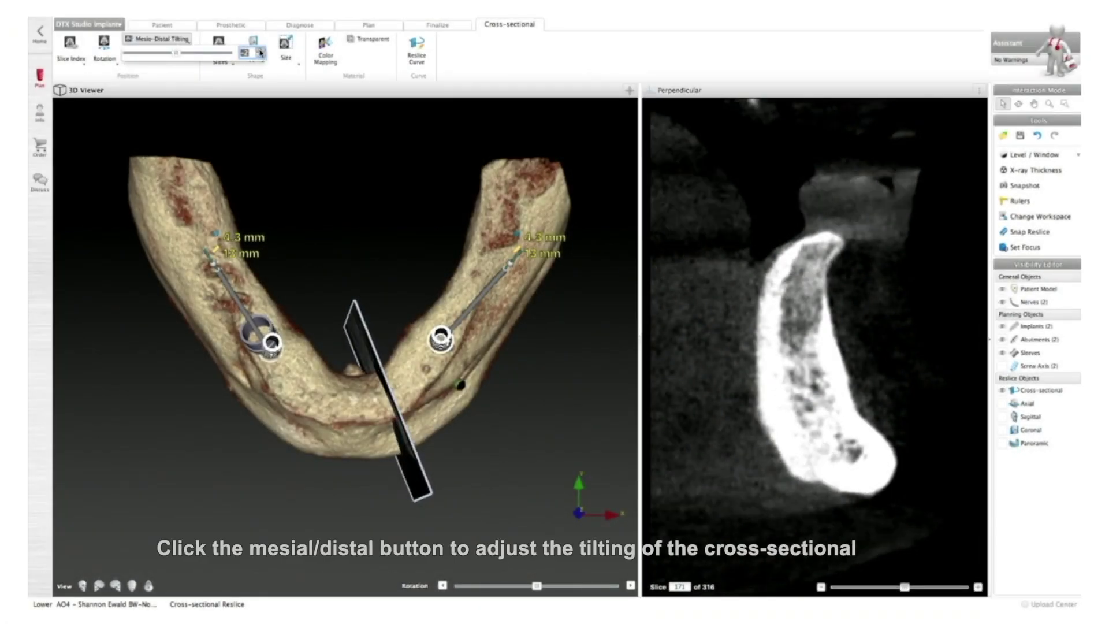
click(260, 53)
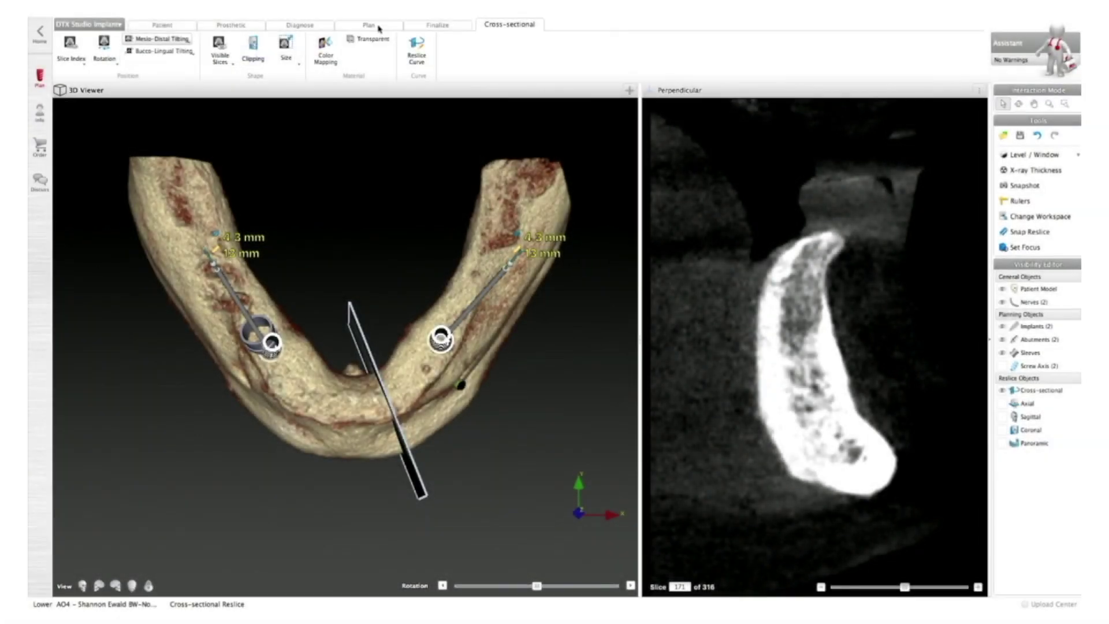
Place an implant at position 23 by marking its shoulder and tip in the cross-section, using NobelParallel Conical Connection RP 4.3x13 mm.
click(353, 27)
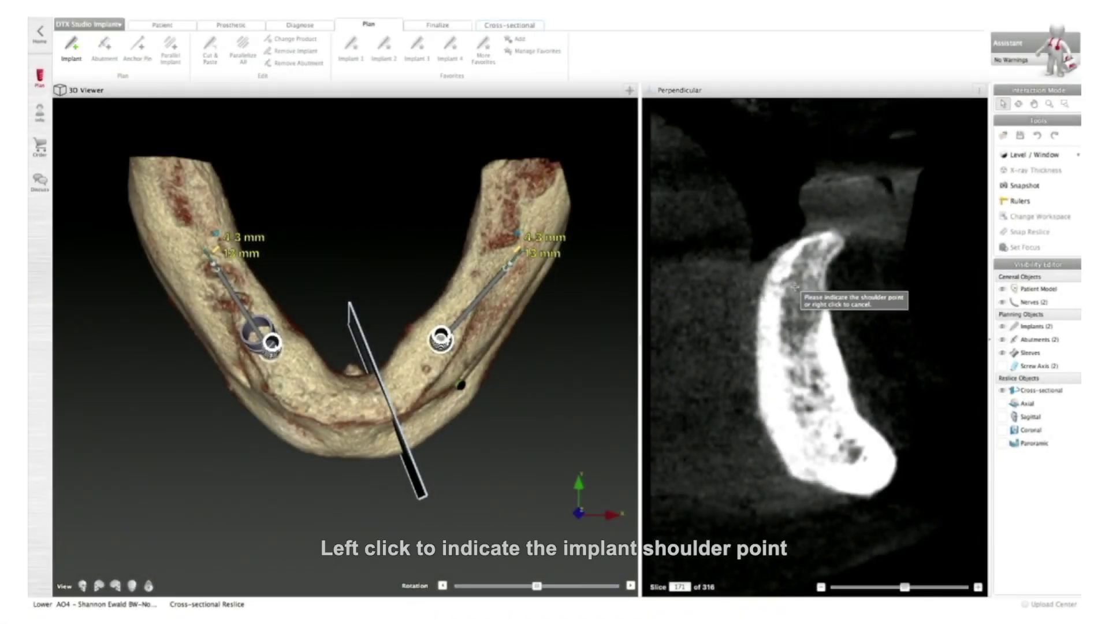
click(795, 287)
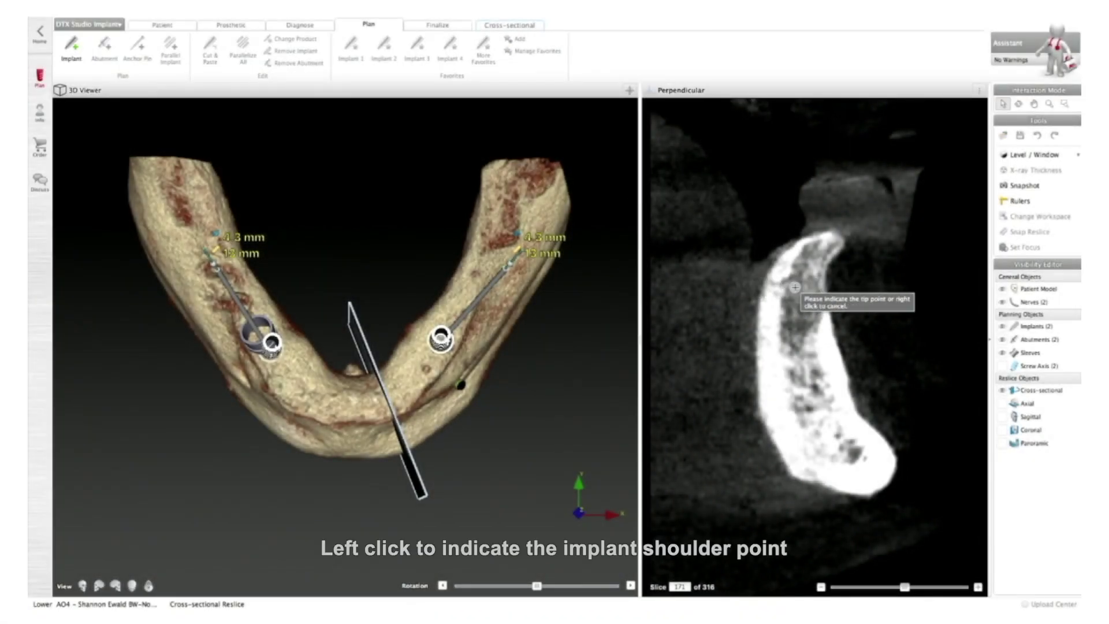
click(802, 412)
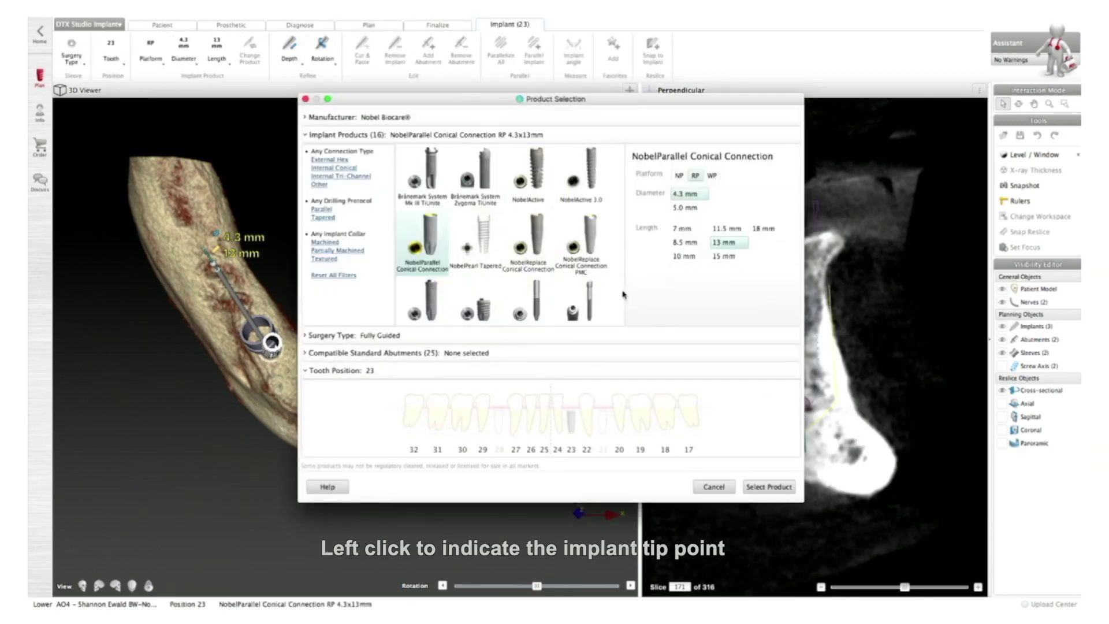
click(719, 247)
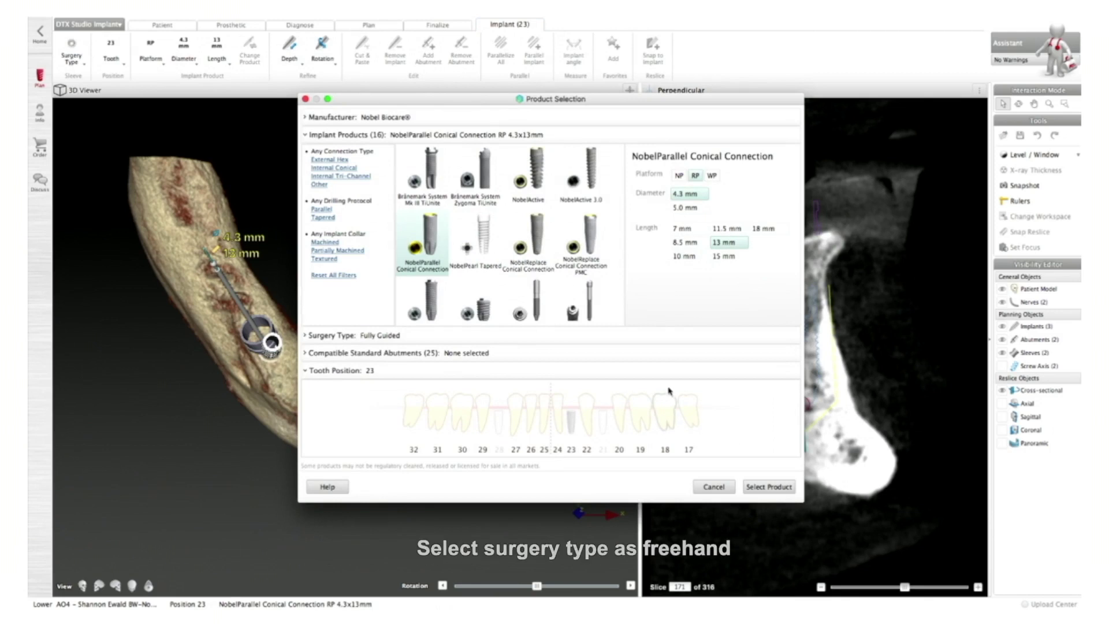
Set implant 23's surgery type to Freehand and add a 2.5 mm 17° Multi-unit Abutment Plus with coping.
click(417, 336)
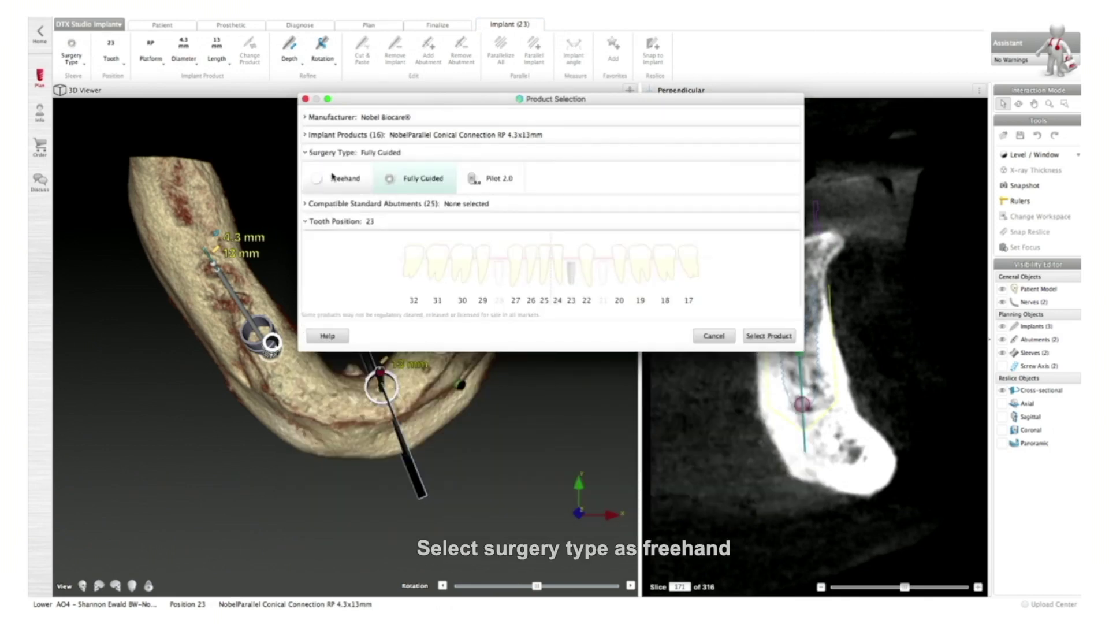
click(324, 180)
click(357, 203)
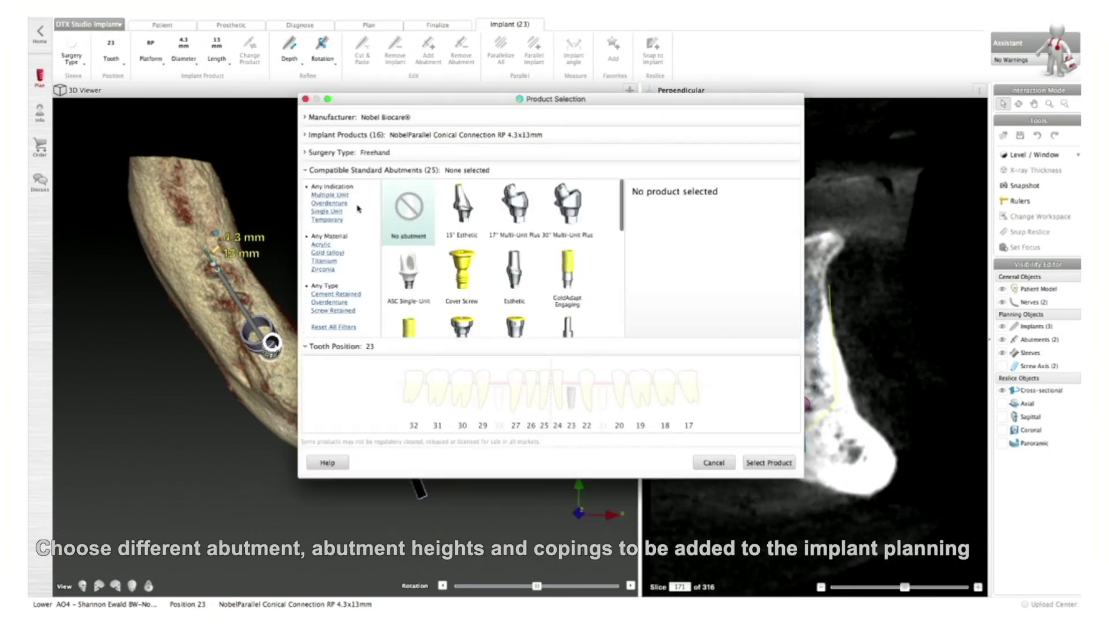
click(515, 211)
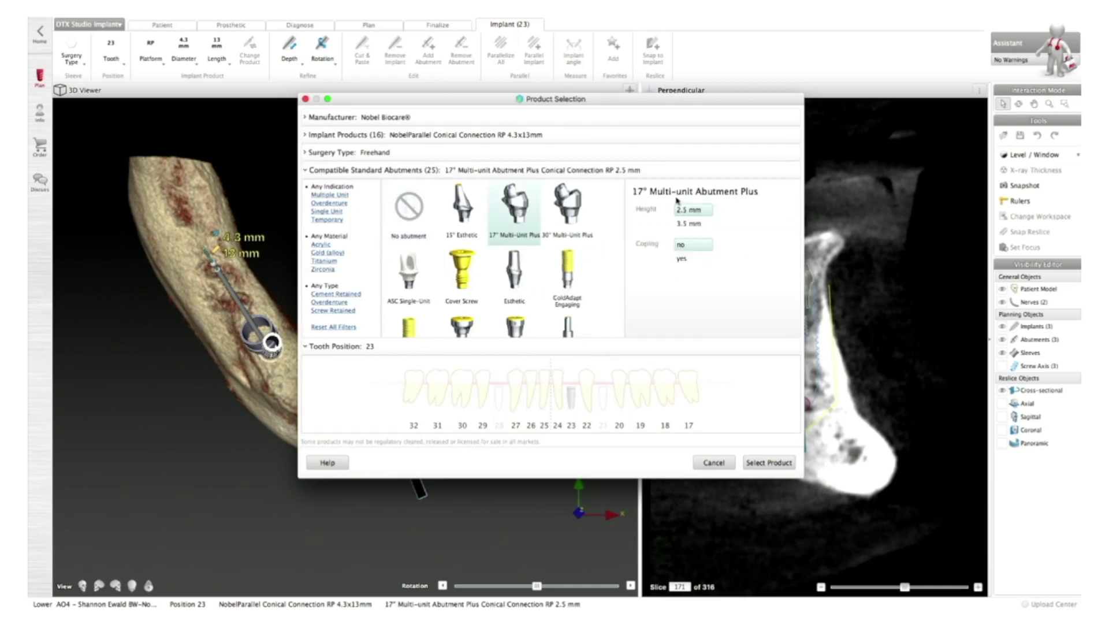
click(691, 260)
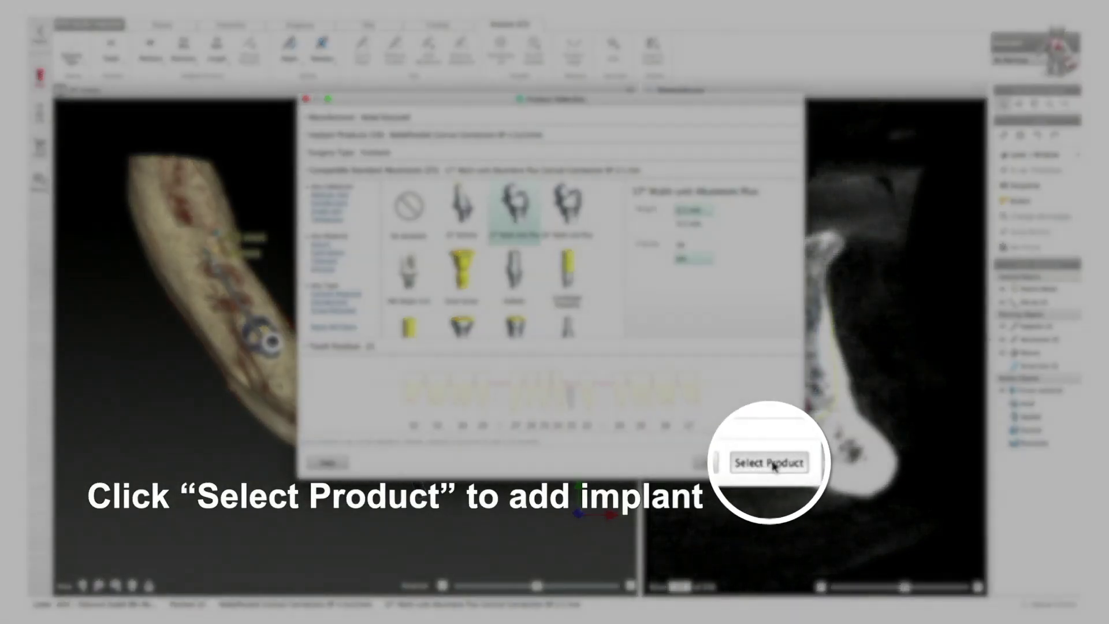
click(768, 462)
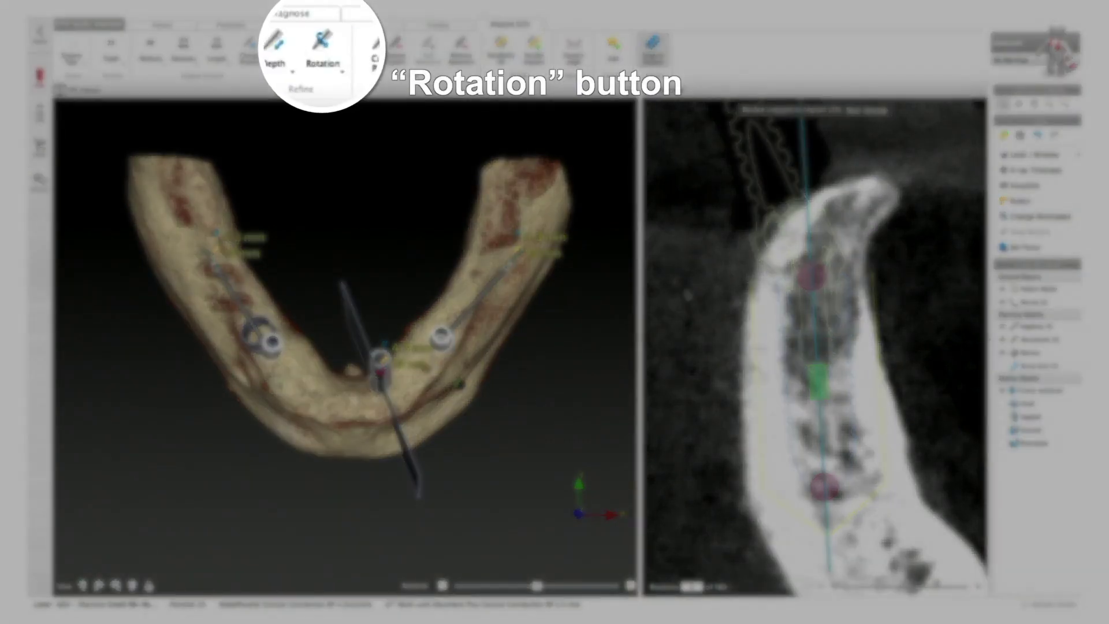
Try rotating implant 23's abutment so that its coping faces the front of the jaw.
click(322, 49)
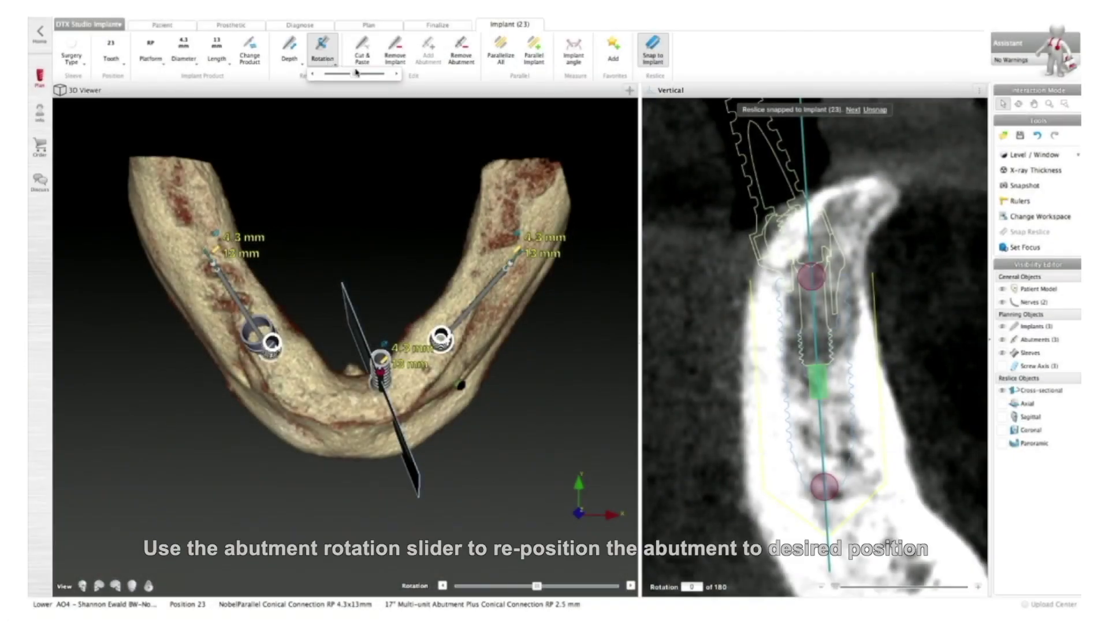
mouse_move(368, 75)
mouse_down()
mouse_move(386, 78)
mouse_move(374, 78)
mouse_up()
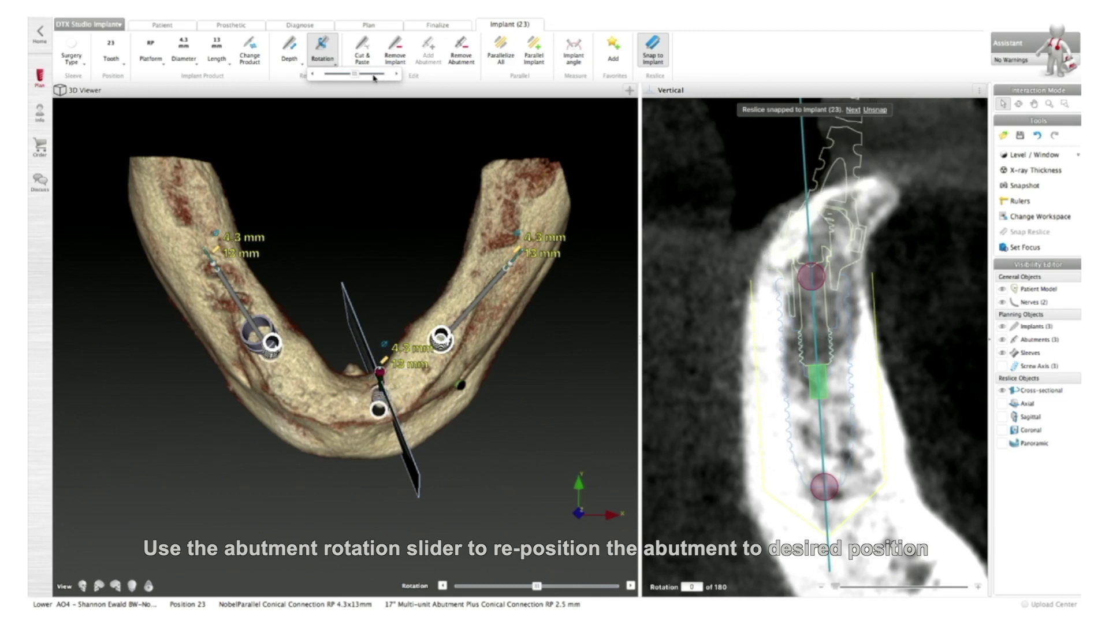
click(313, 74)
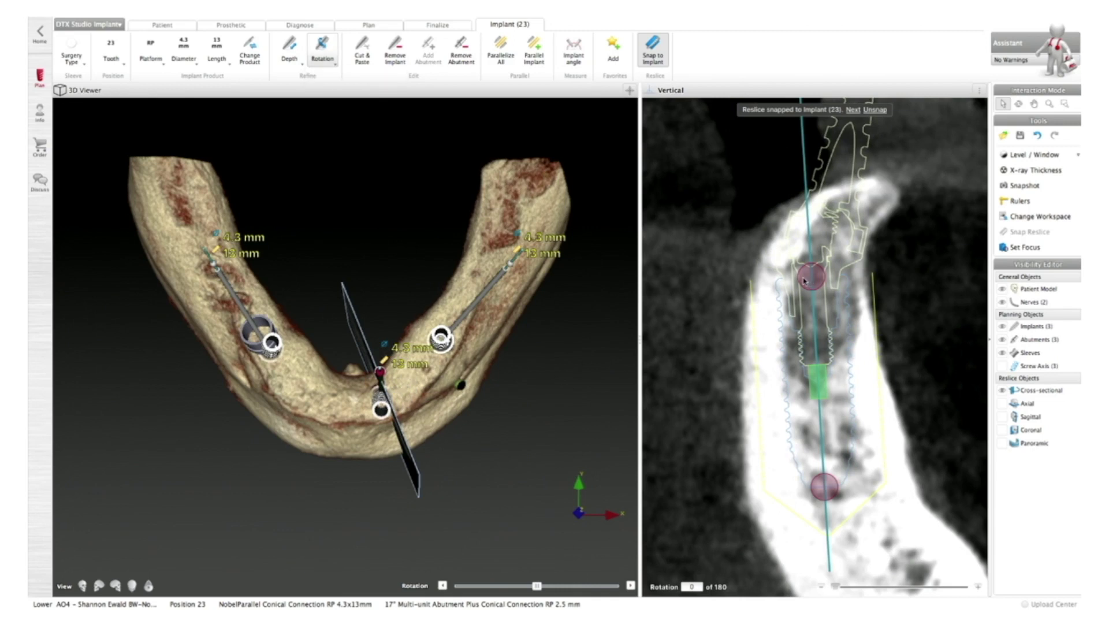
Rotate implant 23's abutment so its coping leans to the lingual side, and adjust the implant's shoulder and tip between the bone walls.
drag(802, 280, 809, 276)
click(334, 60)
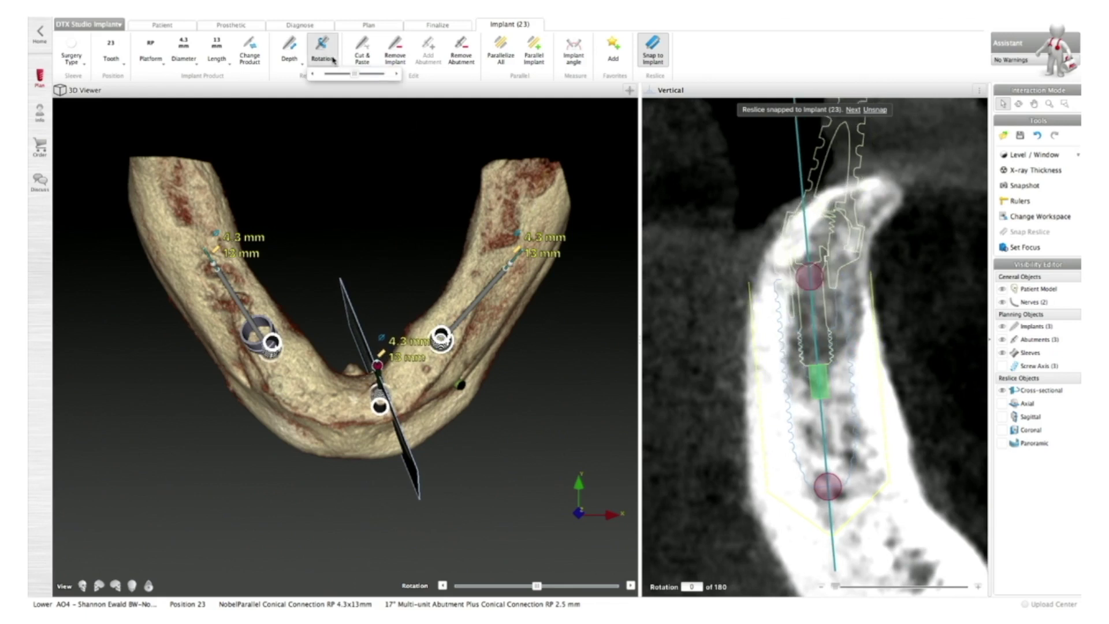
drag(357, 75, 370, 77)
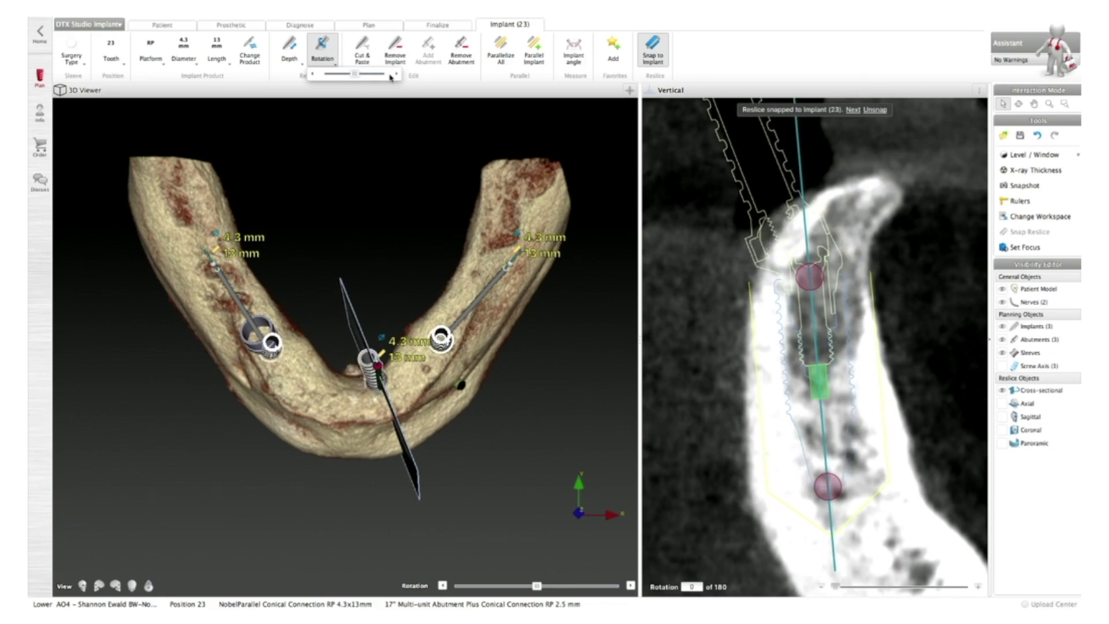
click(397, 74)
drag(397, 75, 396, 75)
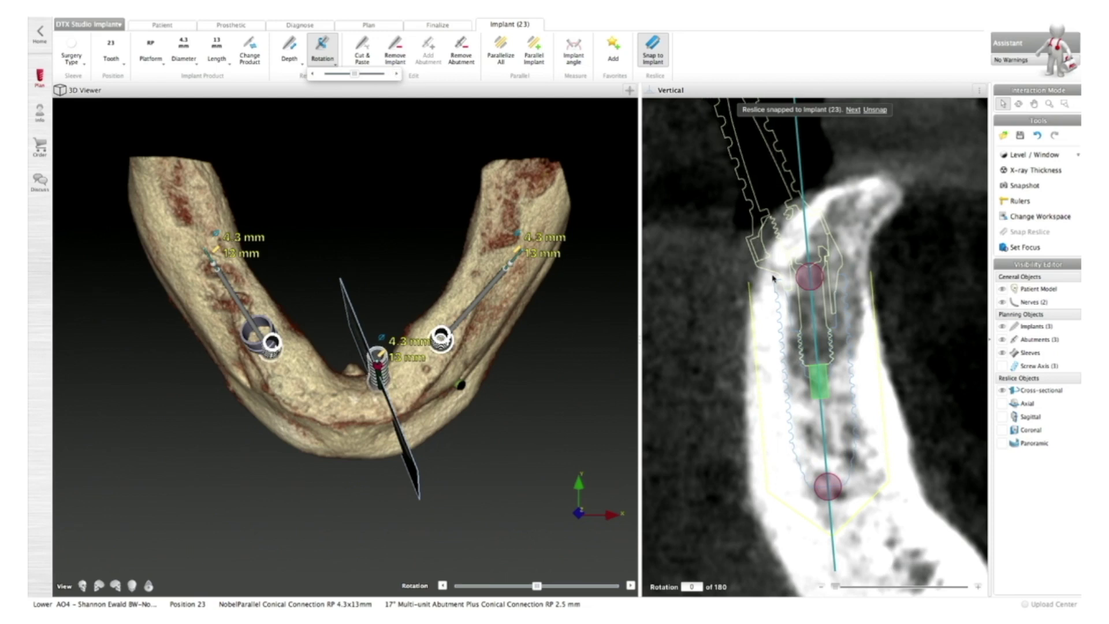
drag(825, 279, 827, 282)
drag(815, 487, 813, 488)
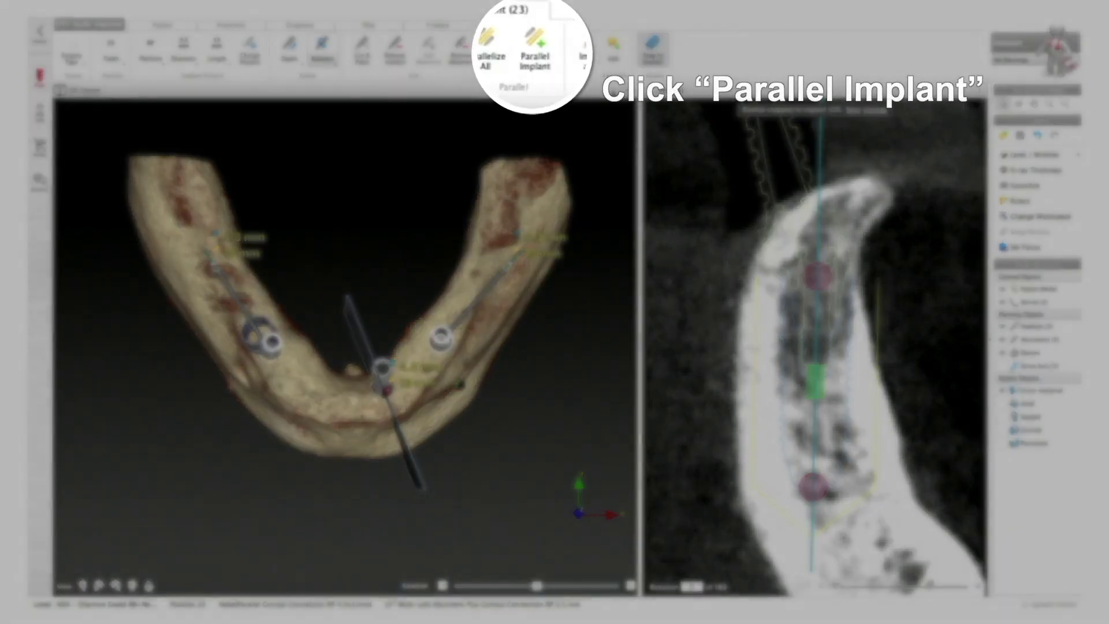
Add an implant parallel to implant 23 at position 26 on the right anterior ridge, marking its shoulder point in cross-sectional slice 145.
click(534, 56)
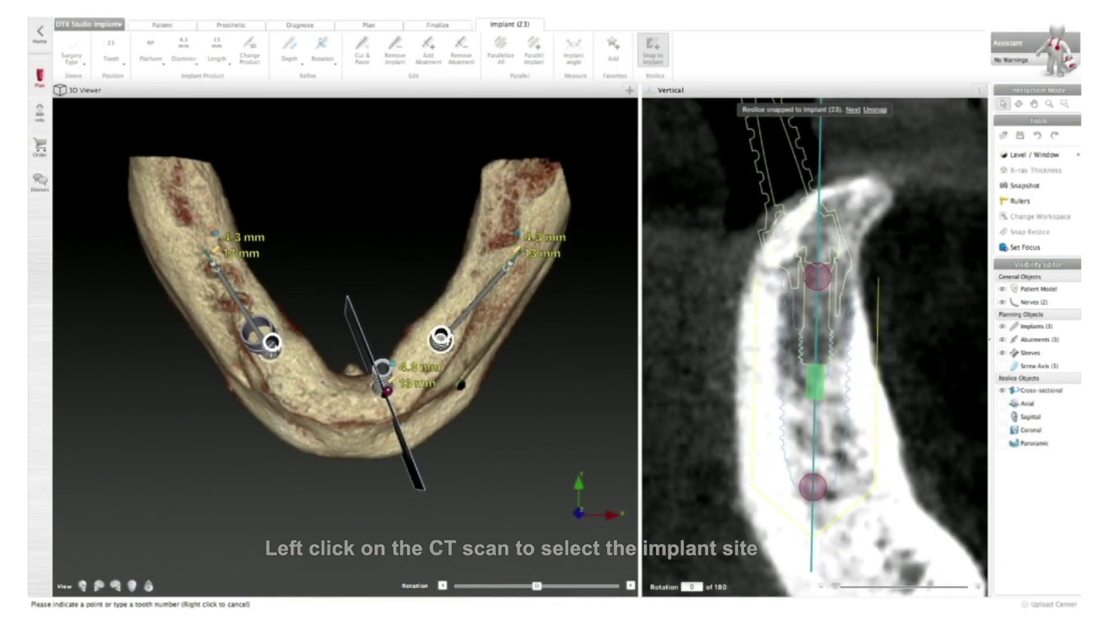
click(324, 384)
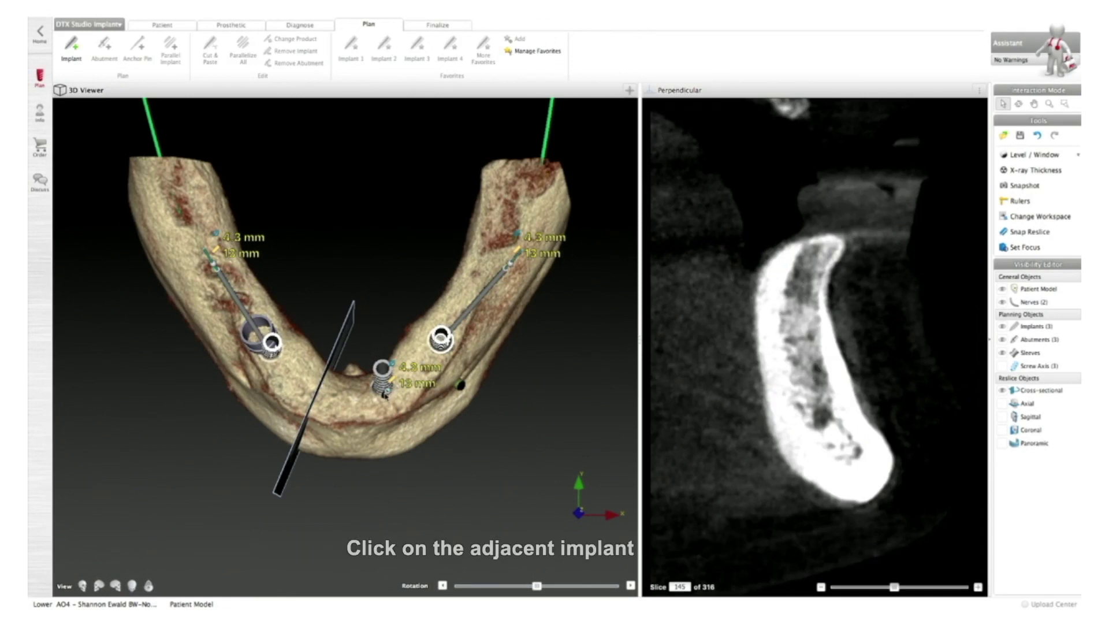
click(384, 394)
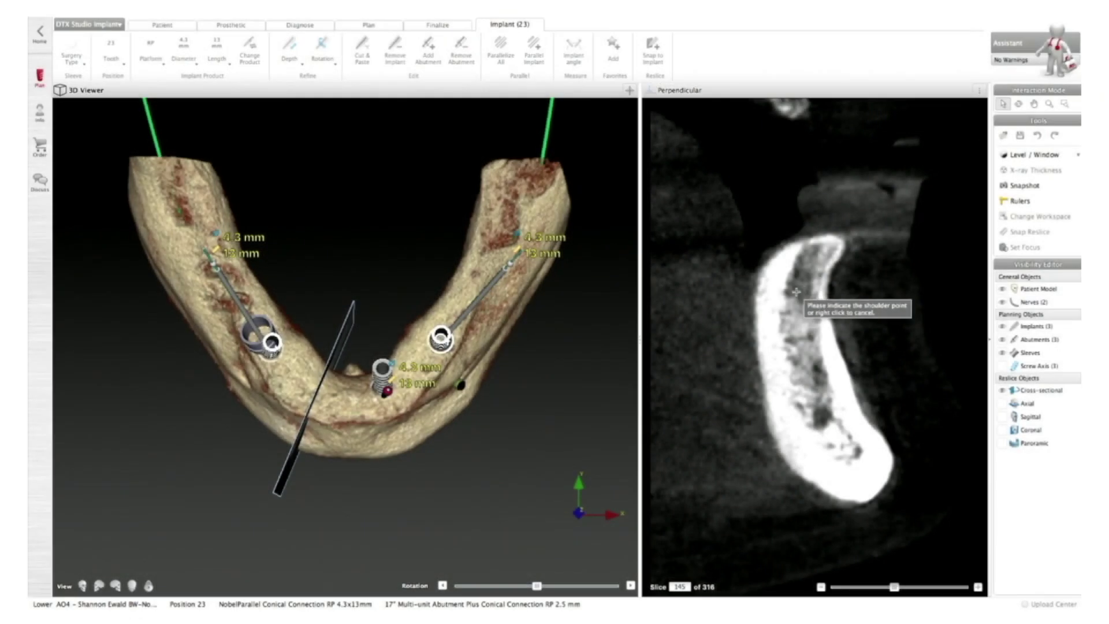
click(796, 290)
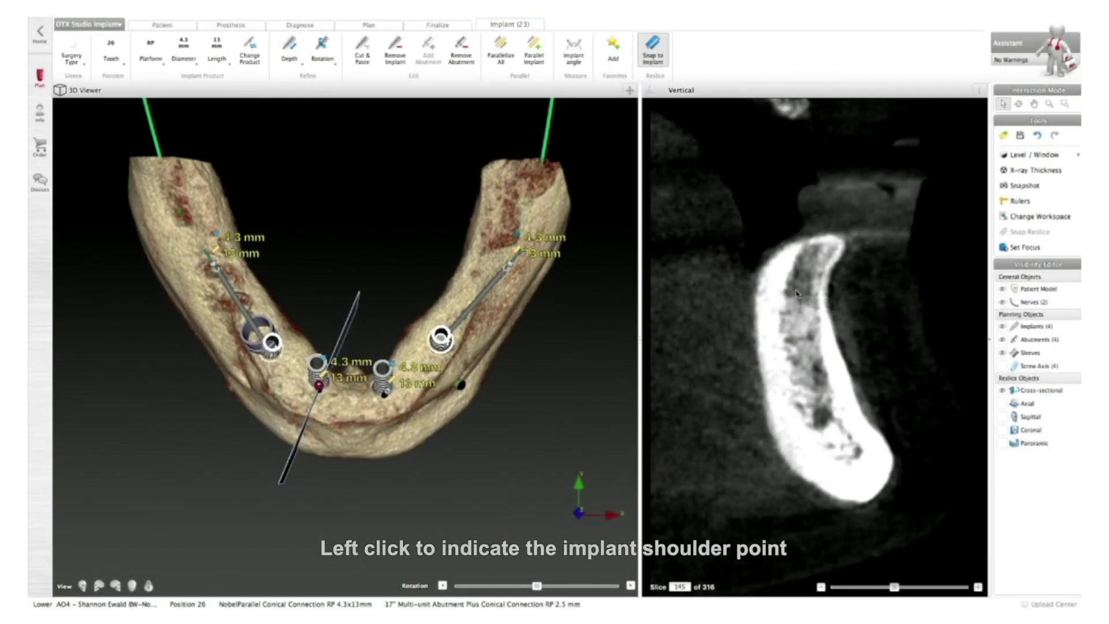